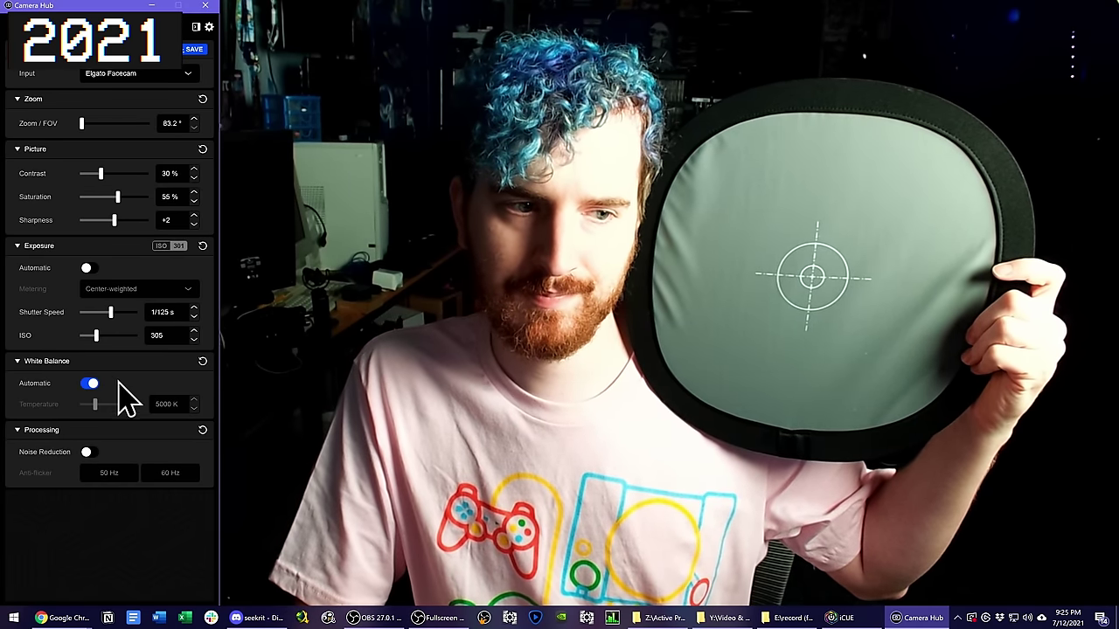
Switch exposure to automatic and raise exposure compensation slightly to brighten the image
left_click(89, 267)
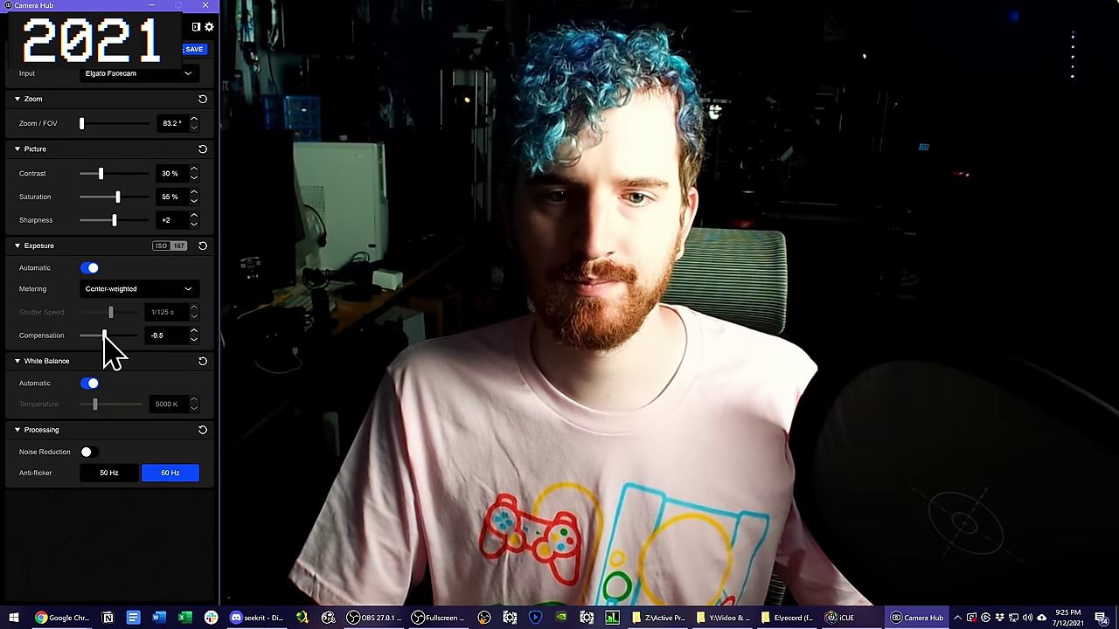
left_click_drag(105, 335, 108, 336)
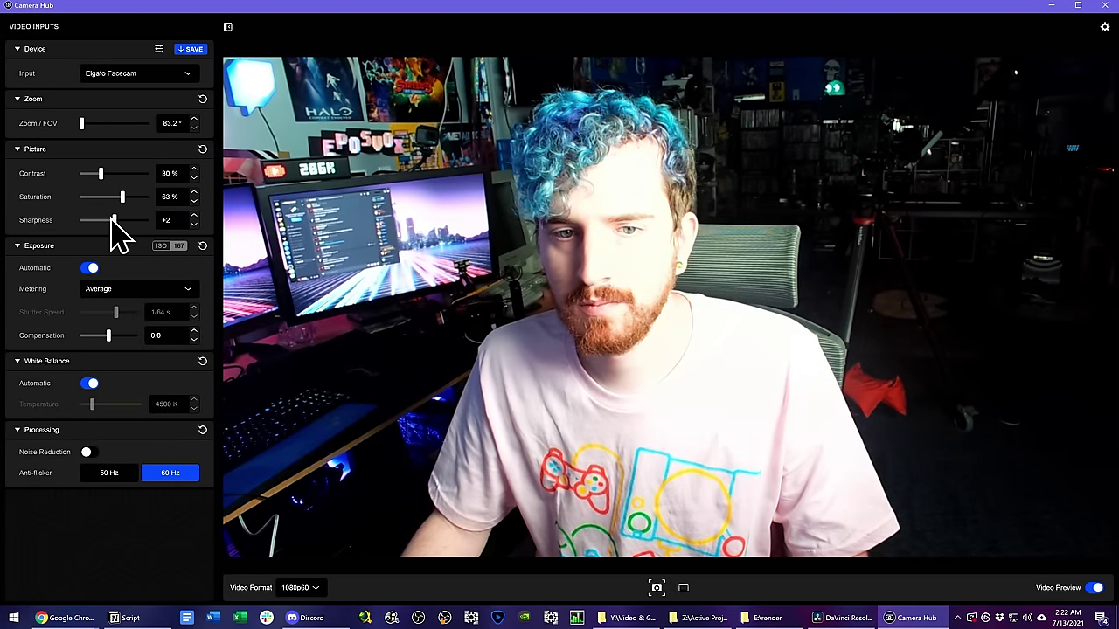
Lower sharpness below +2 to soften the live webcam image
mouse_move(113, 220)
left_mouse_down()
mouse_move(79, 220)
mouse_move(157, 220)
mouse_move(114, 220)
left_mouse_up()
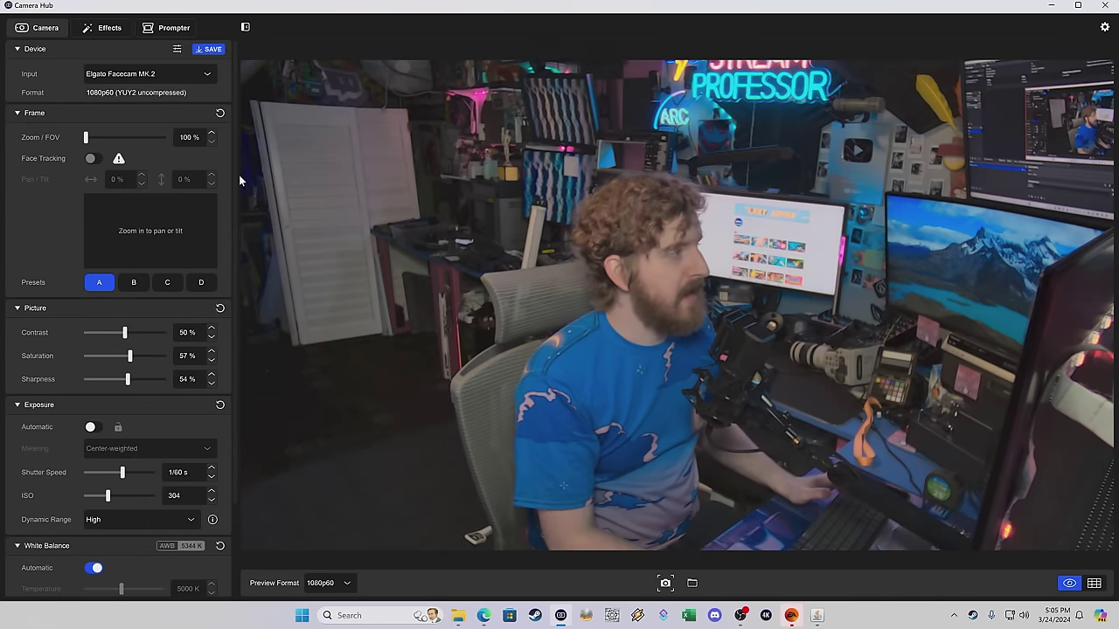
scroll(226, 252, "down", 3)
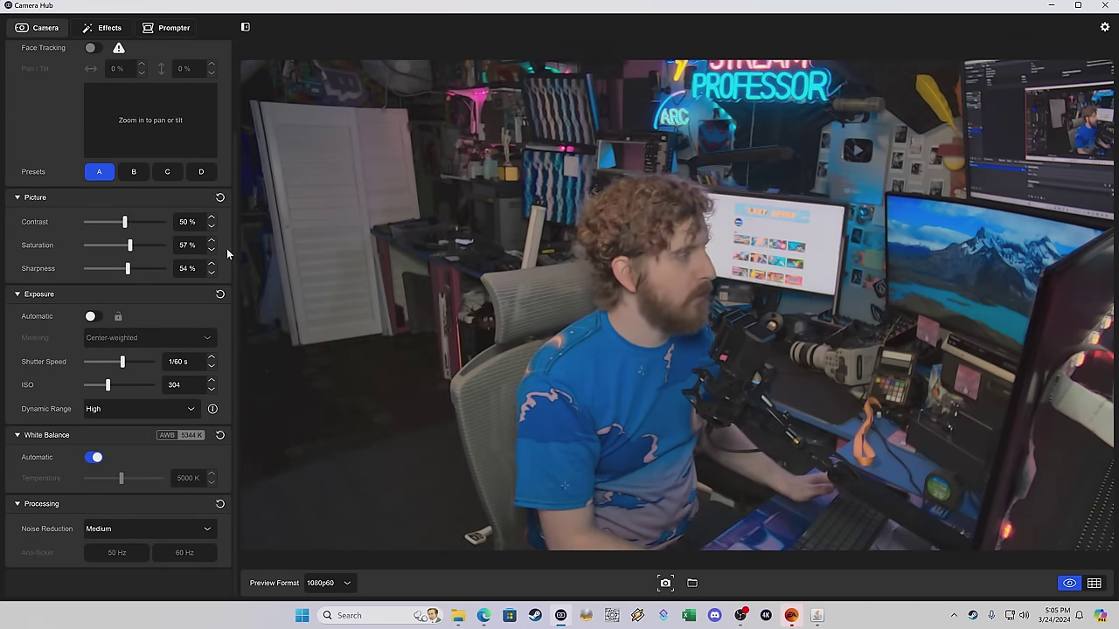
scroll(229, 262, "up", 3)
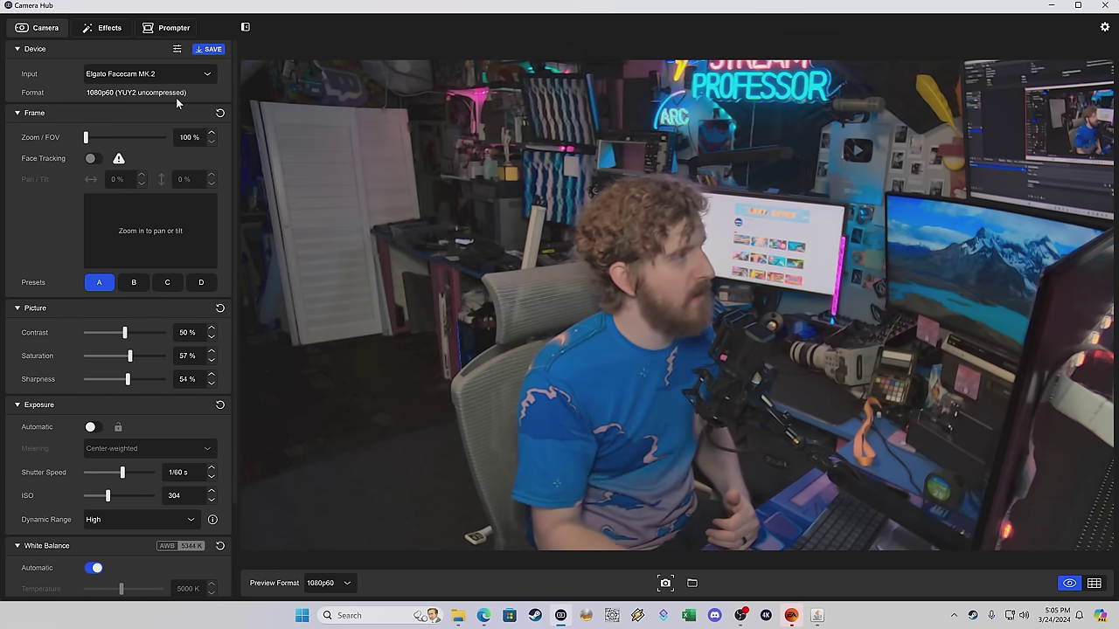
mouse_move(235, 136)
left_mouse_down()
mouse_move(233, 191)
mouse_move(234, 158)
left_mouse_up()
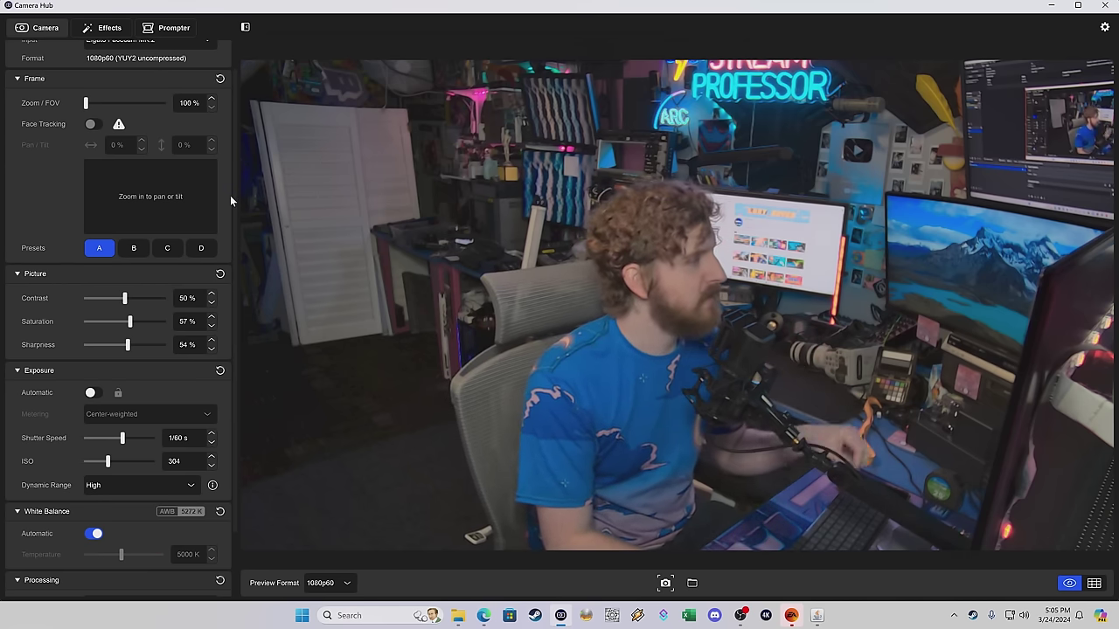
Collapse the Frame settings and lower picture saturation to 53%
left_click(17, 79)
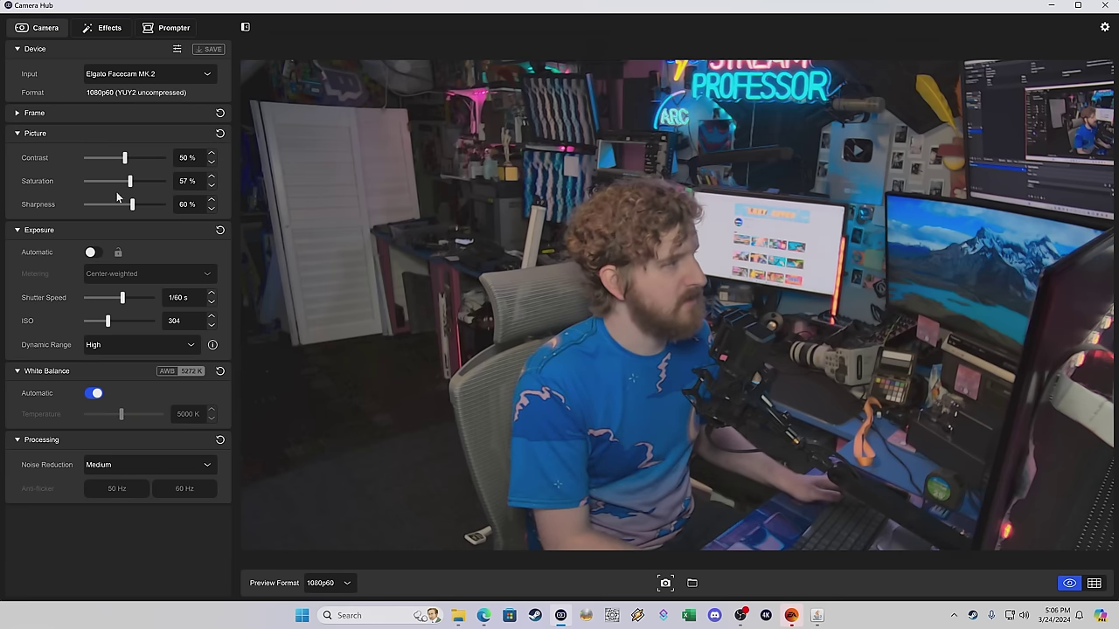
left_click_drag(129, 181, 125, 182)
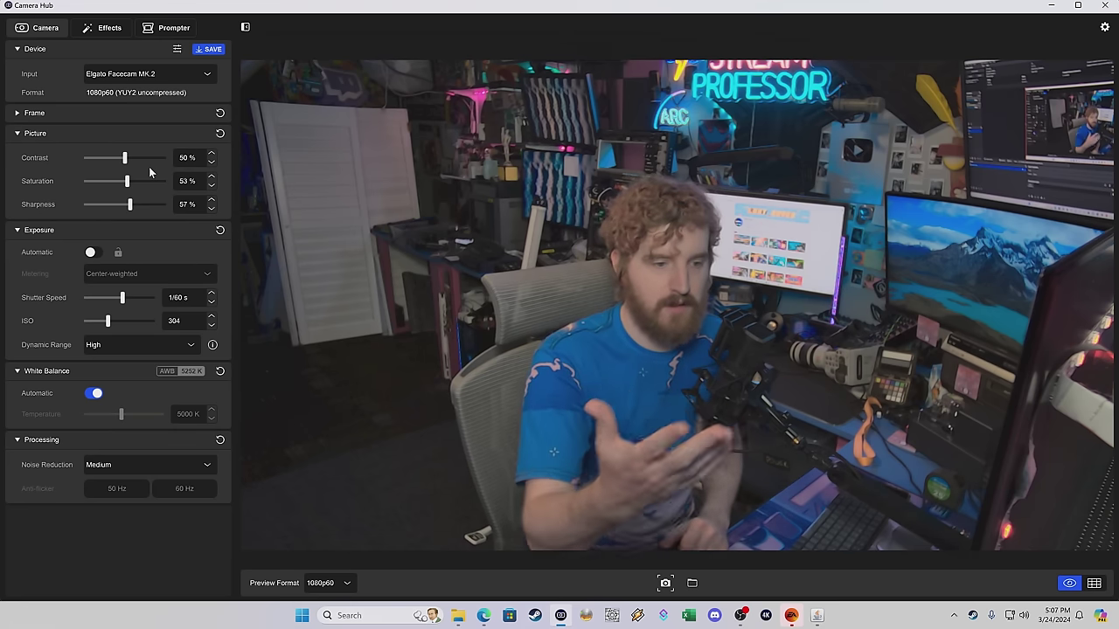
Collapse the Picture settings and turn on automatic exposure
left_click(17, 134)
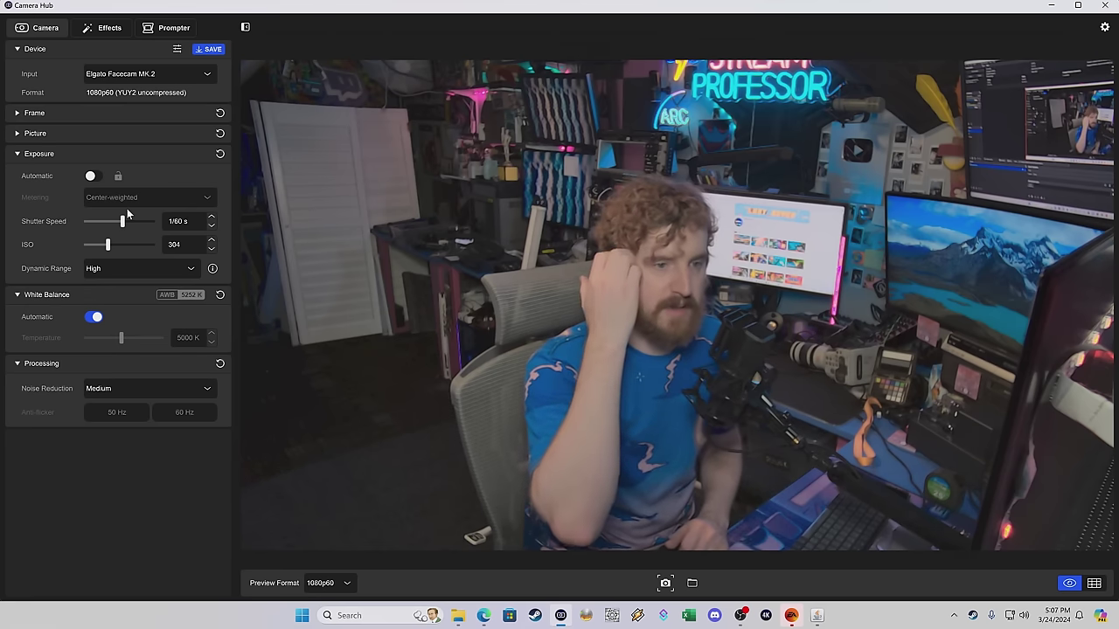
left_click(92, 176)
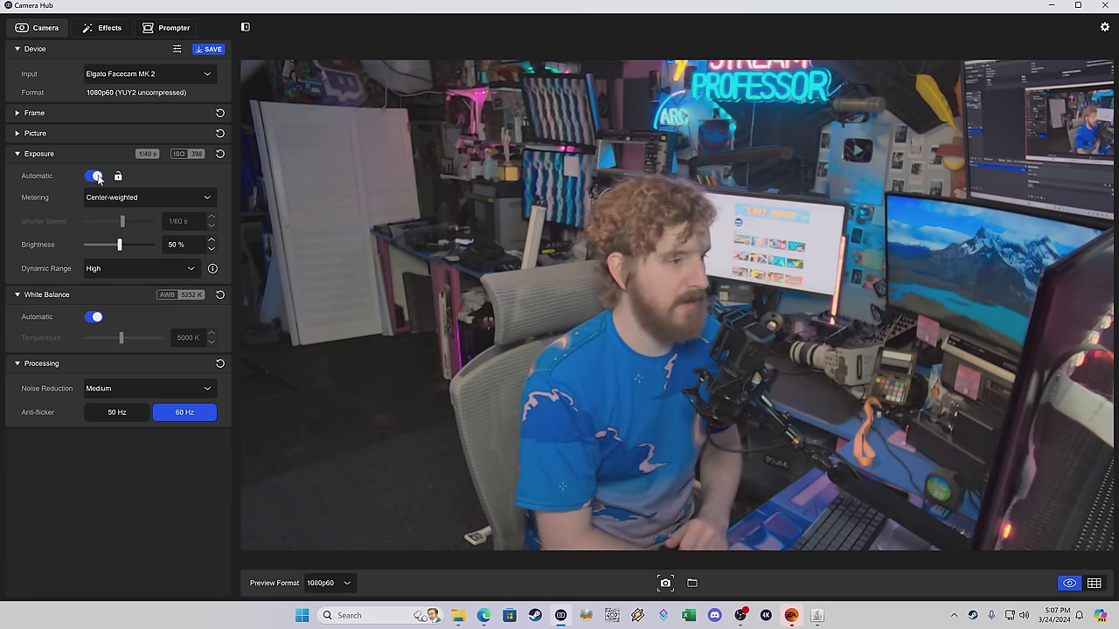
left_click(138, 200)
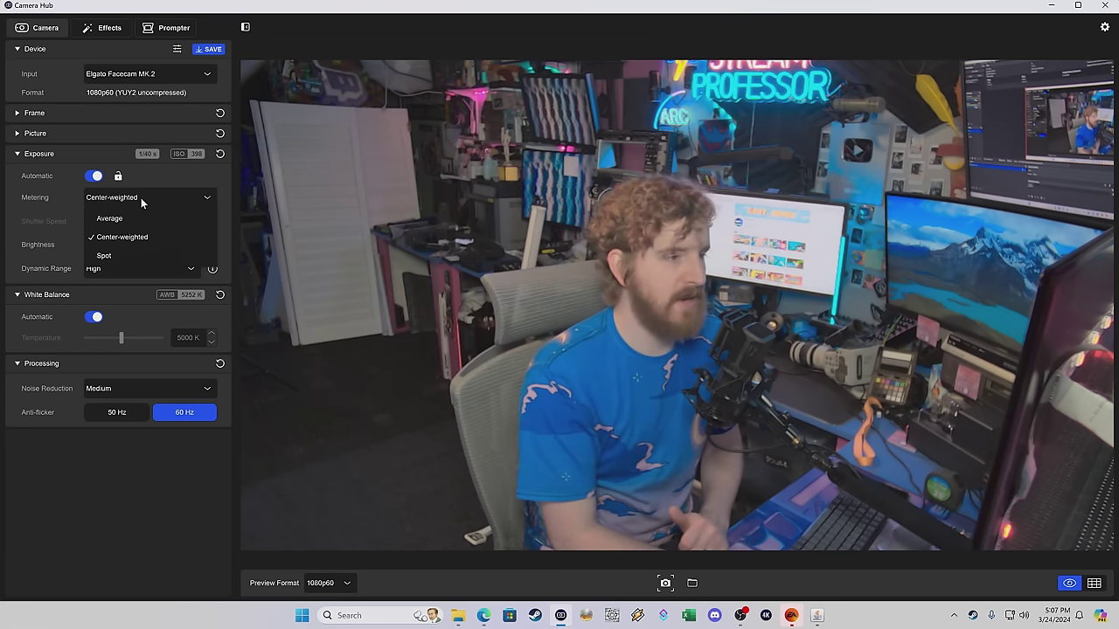
left_click(142, 198)
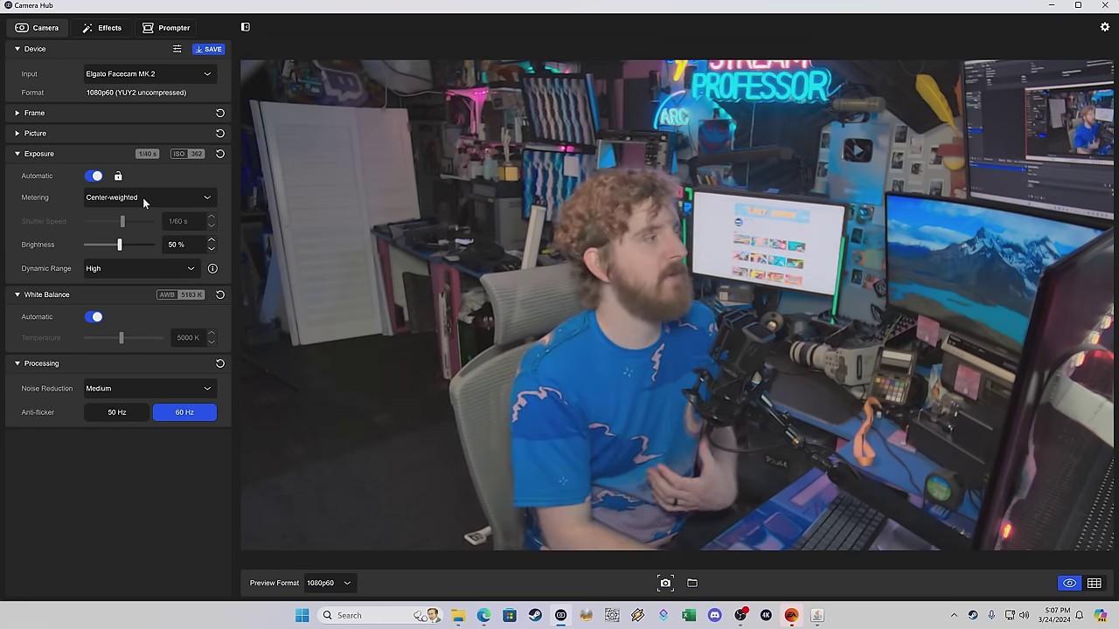
Try Average and Spot metering, then settle on Center-weighted metering
left_click(143, 198)
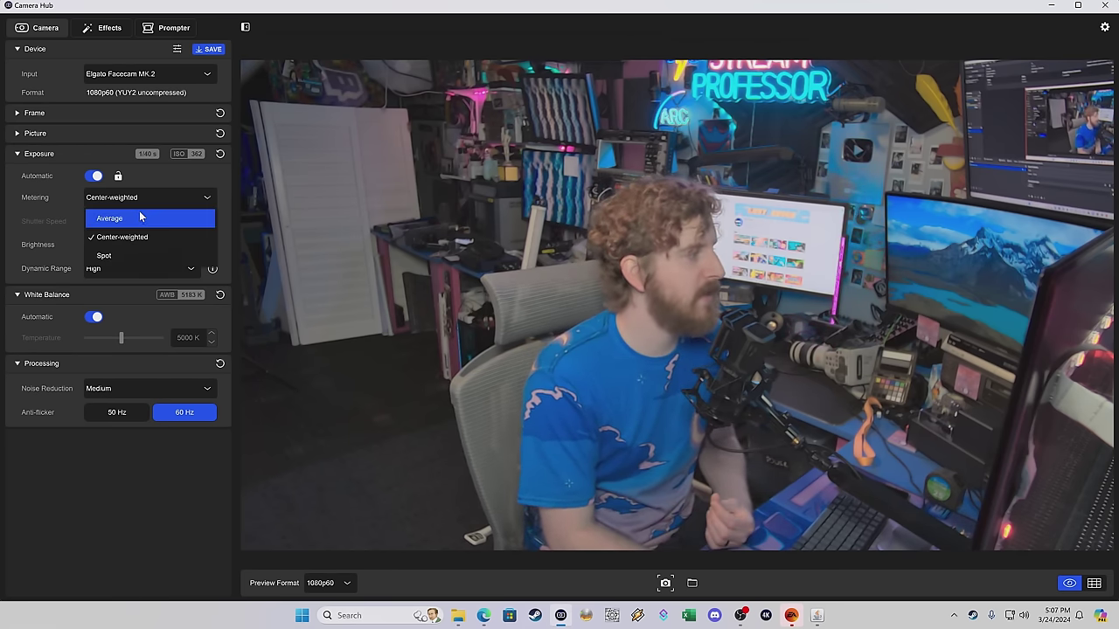
left_click(142, 218)
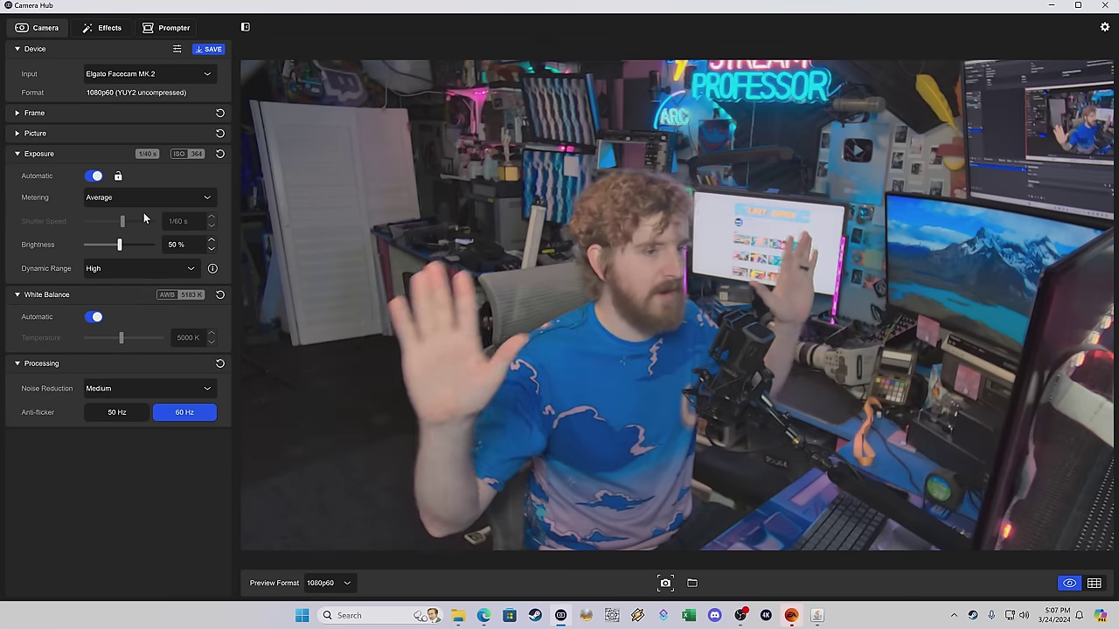
left_click(123, 203)
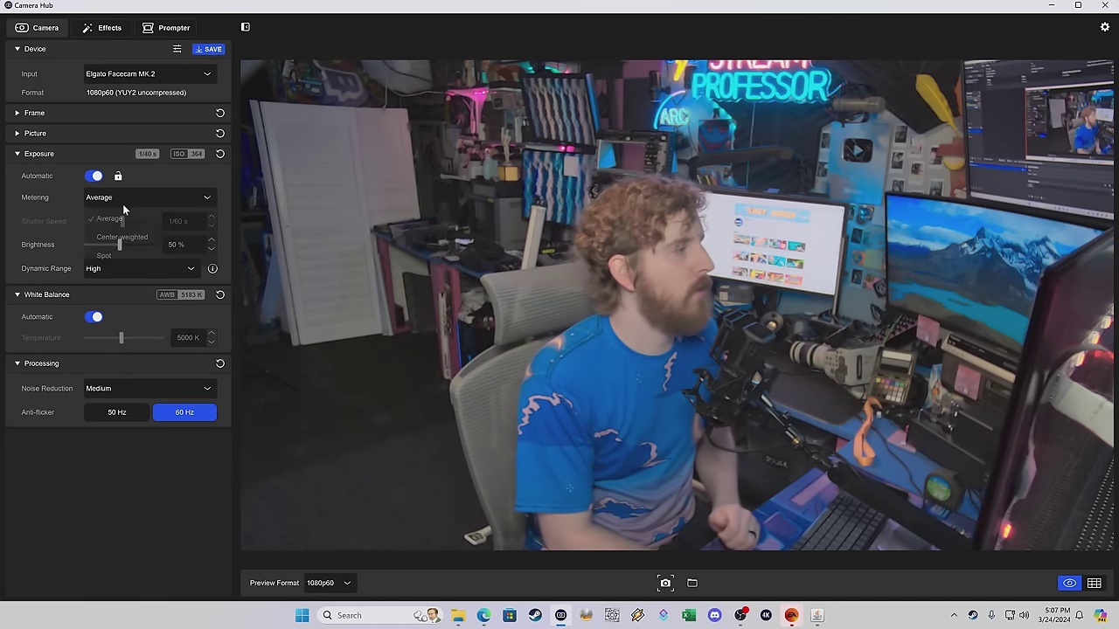
left_click(125, 254)
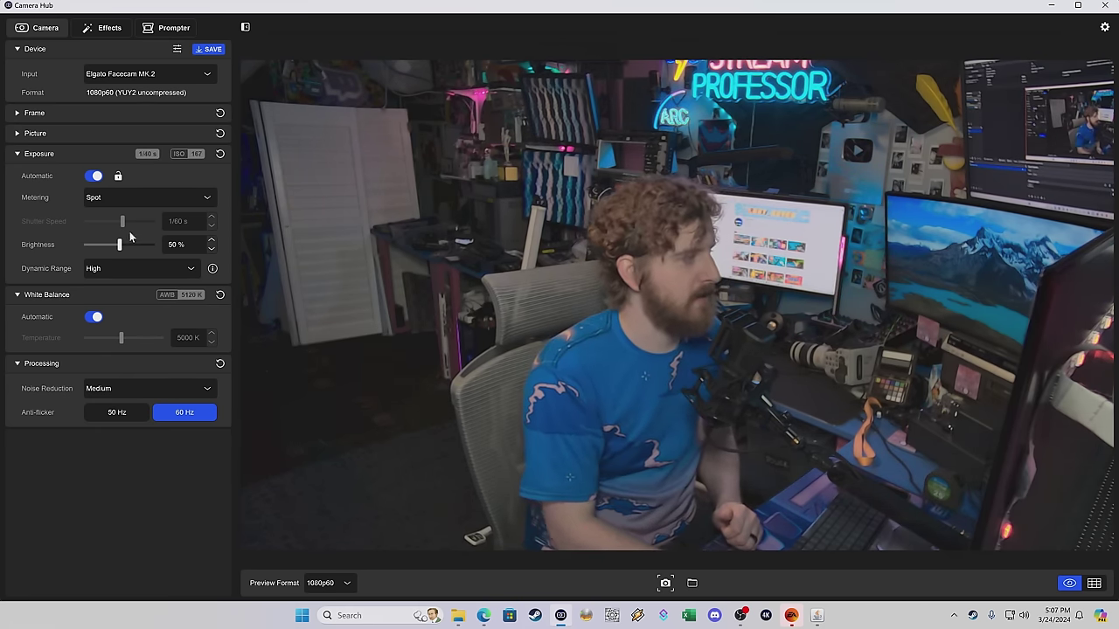
left_click(143, 202)
left_click(138, 237)
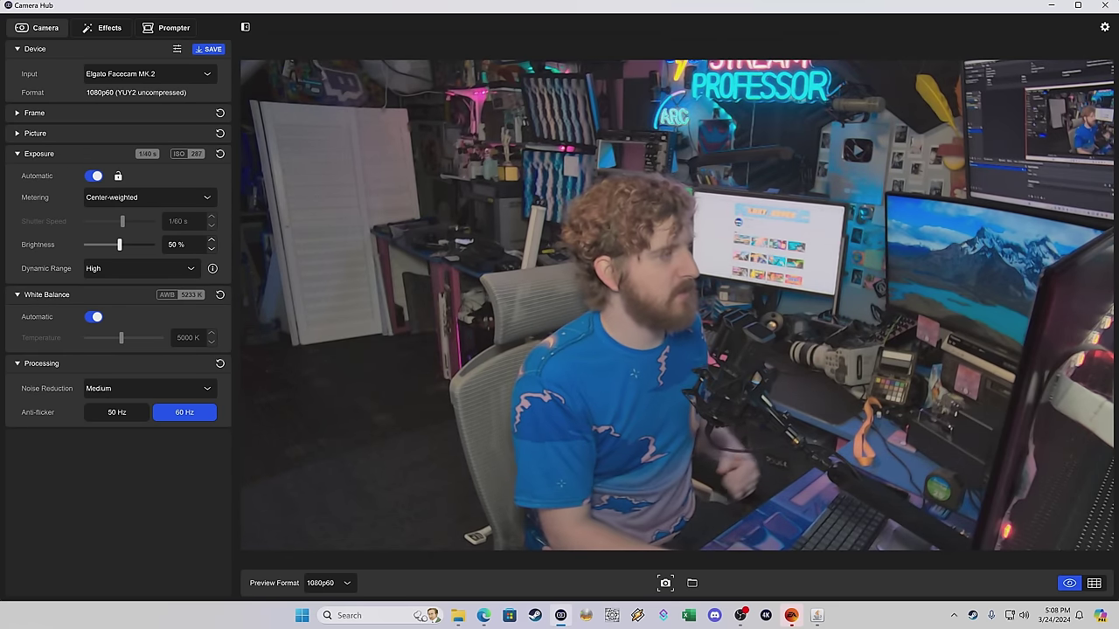
Leave exposure on manual with a 1/120 s shutter, giving ISO 962
left_click(96, 178)
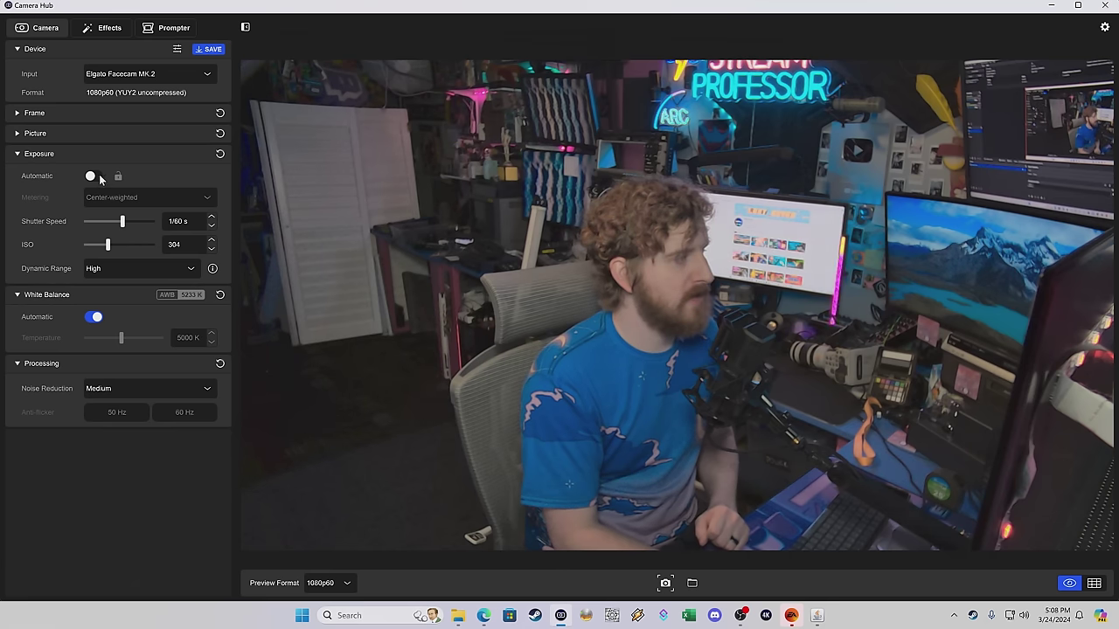
left_click(95, 176)
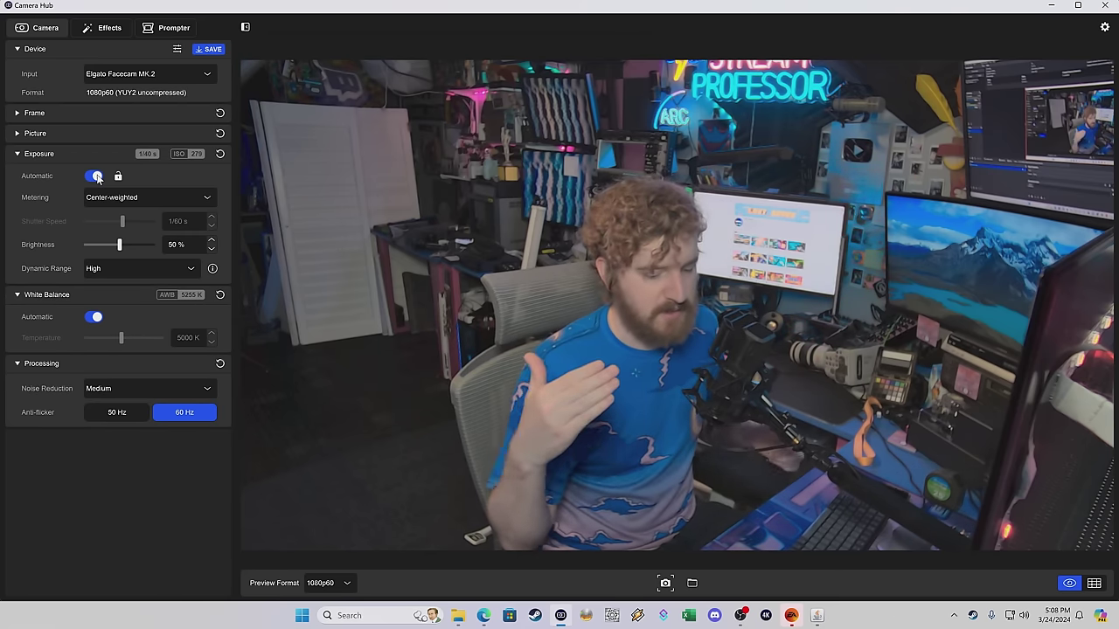
left_click(95, 176)
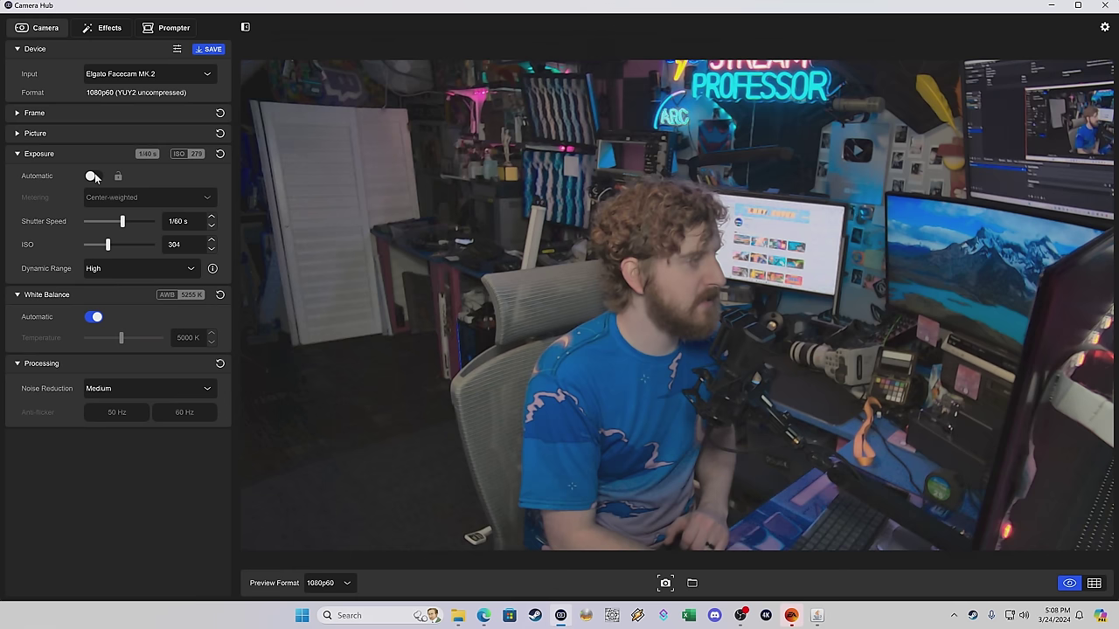
left_click_drag(122, 222, 131, 250)
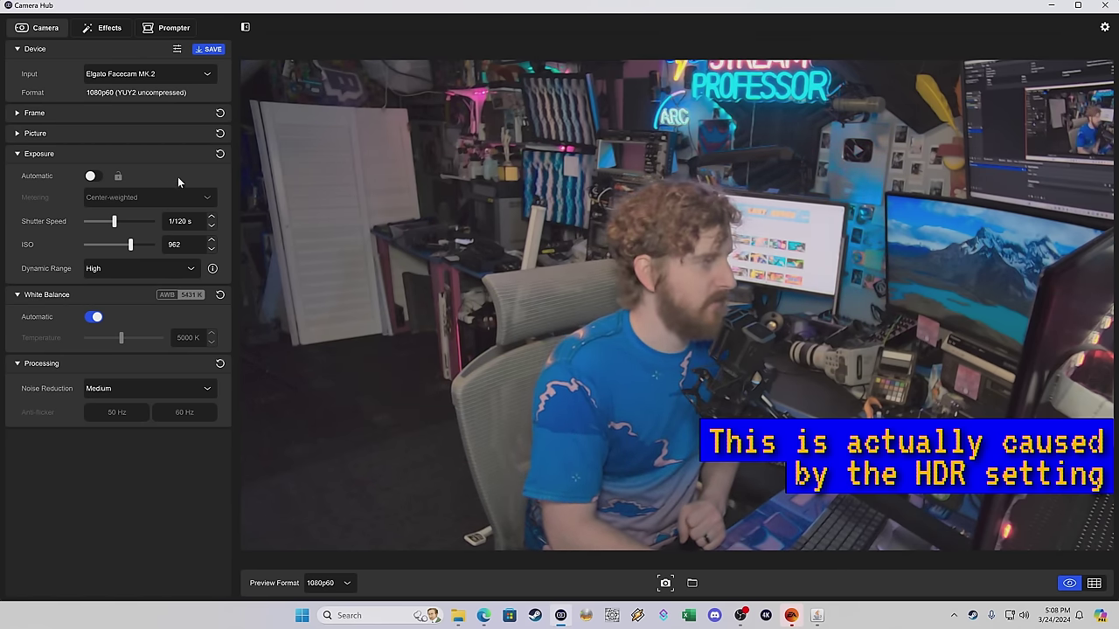
Reset exposure to the 1/60 s shutter and ISO 304 defaults, keeping it manual
left_click(219, 155)
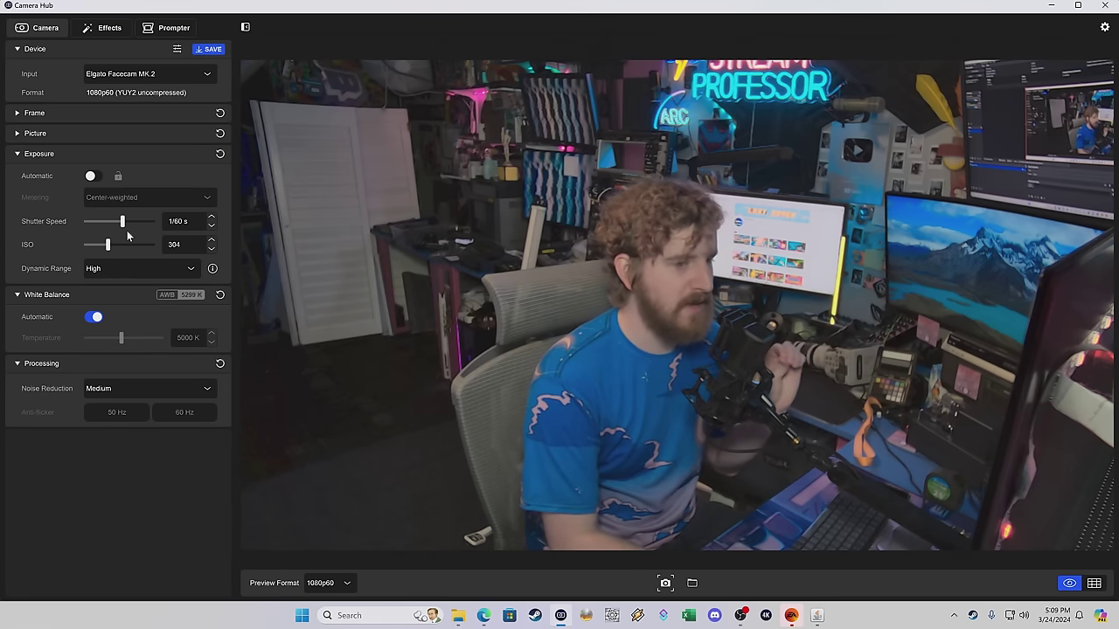
left_click(93, 176)
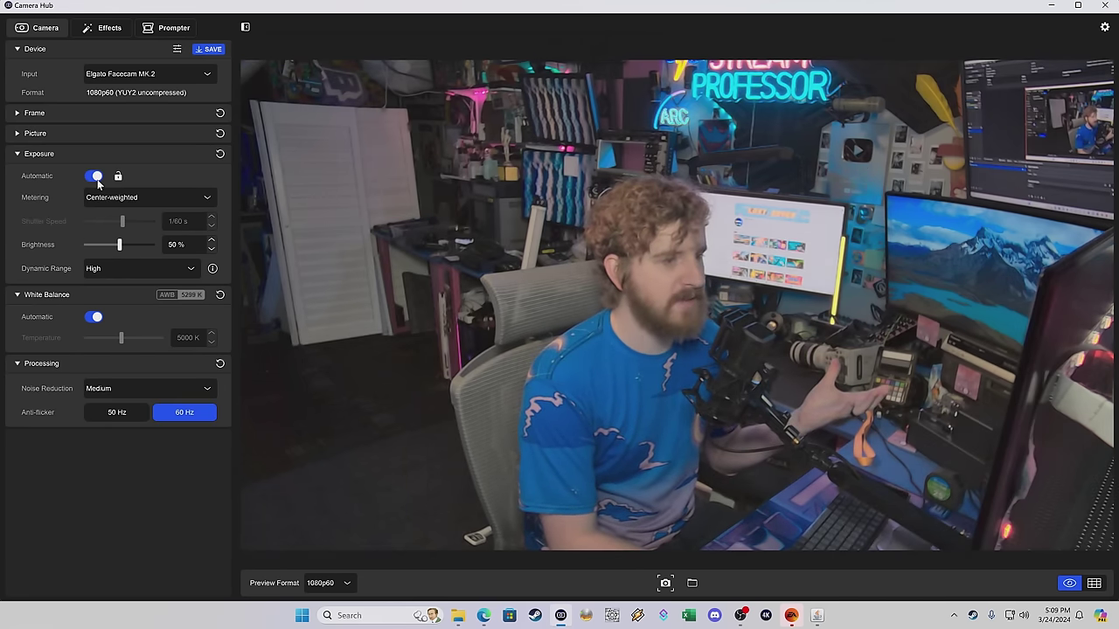
left_click(96, 178)
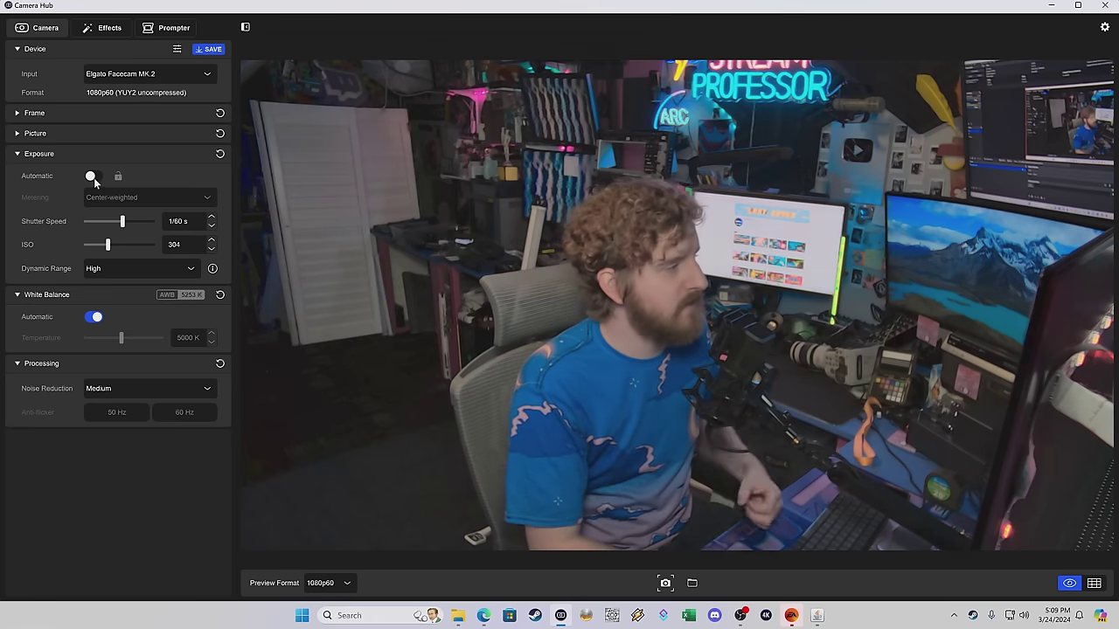
Set dynamic range to Standard, shutter to 1/120 s and ISO to 631
left_click(145, 271)
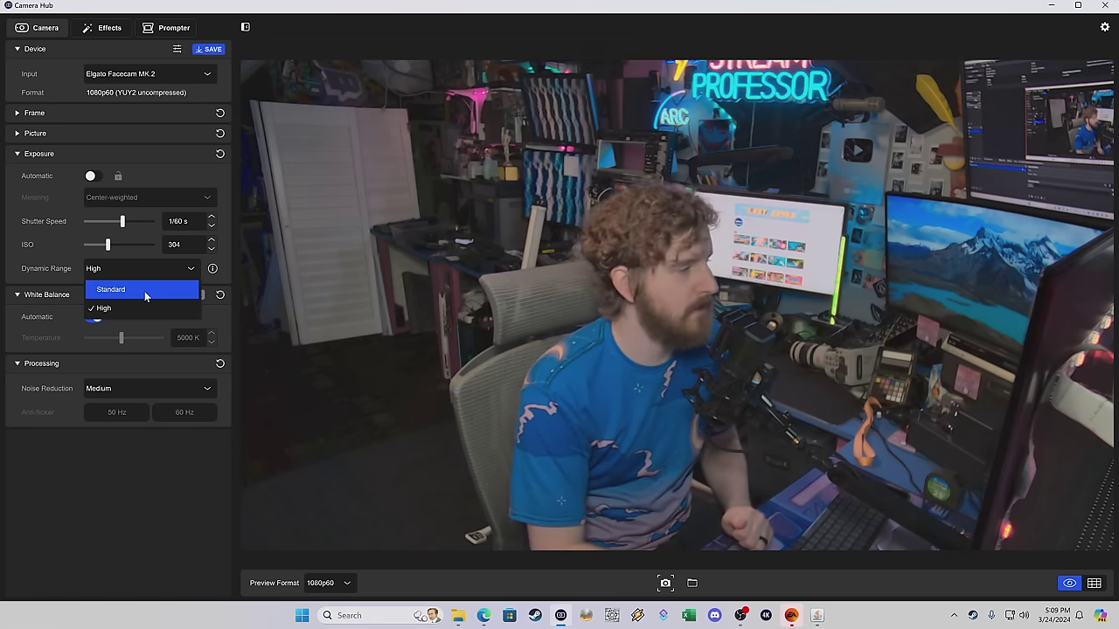
left_click(144, 292)
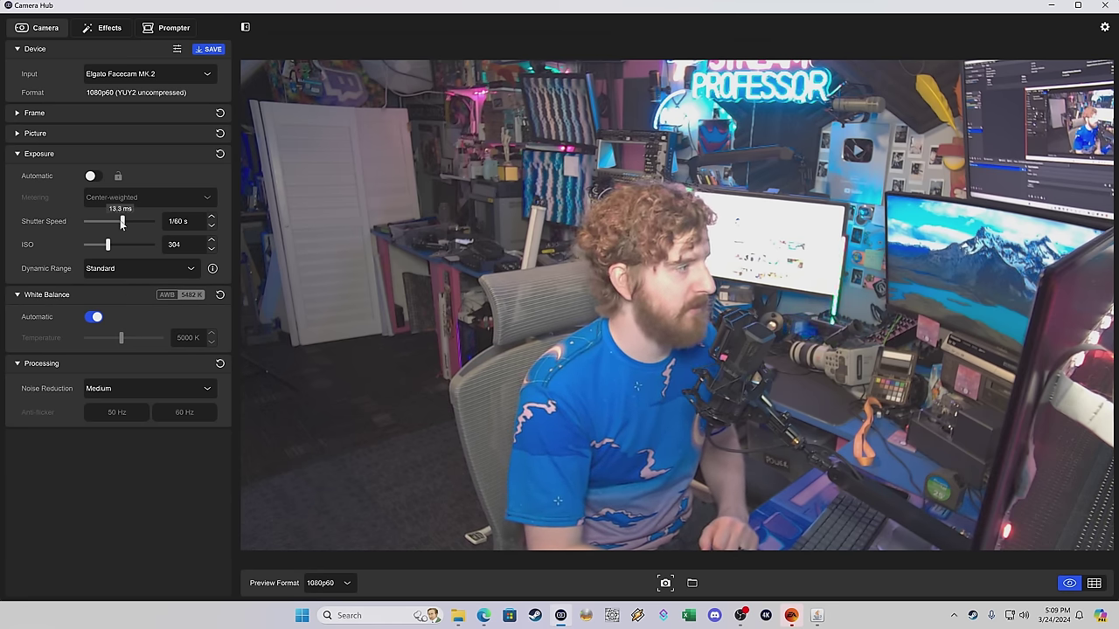
left_click_drag(123, 223, 115, 223)
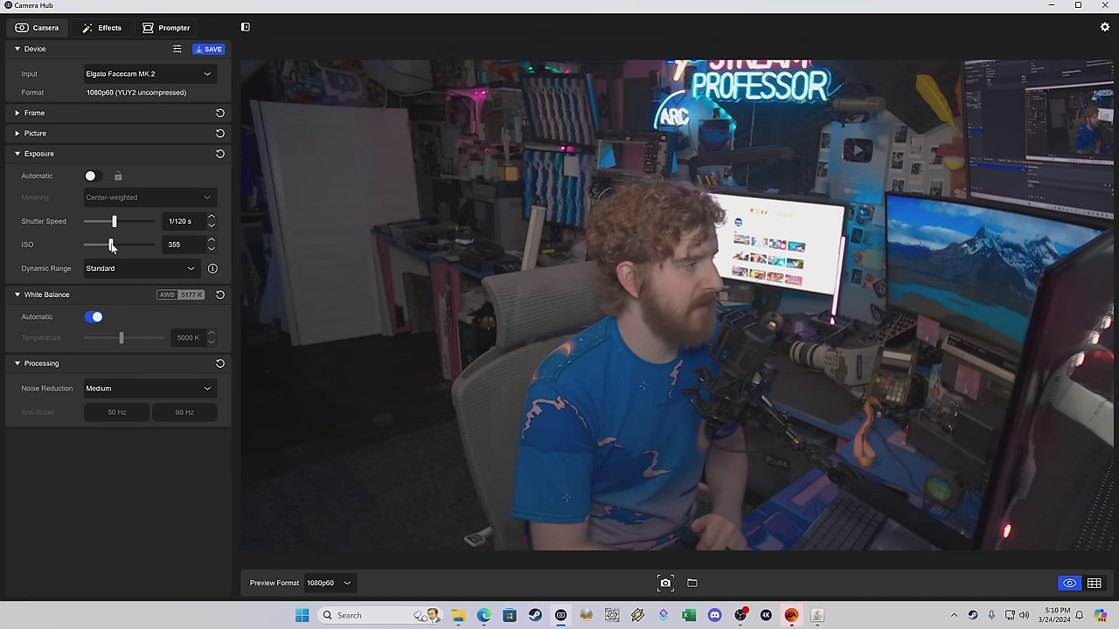
left_click_drag(111, 247, 125, 248)
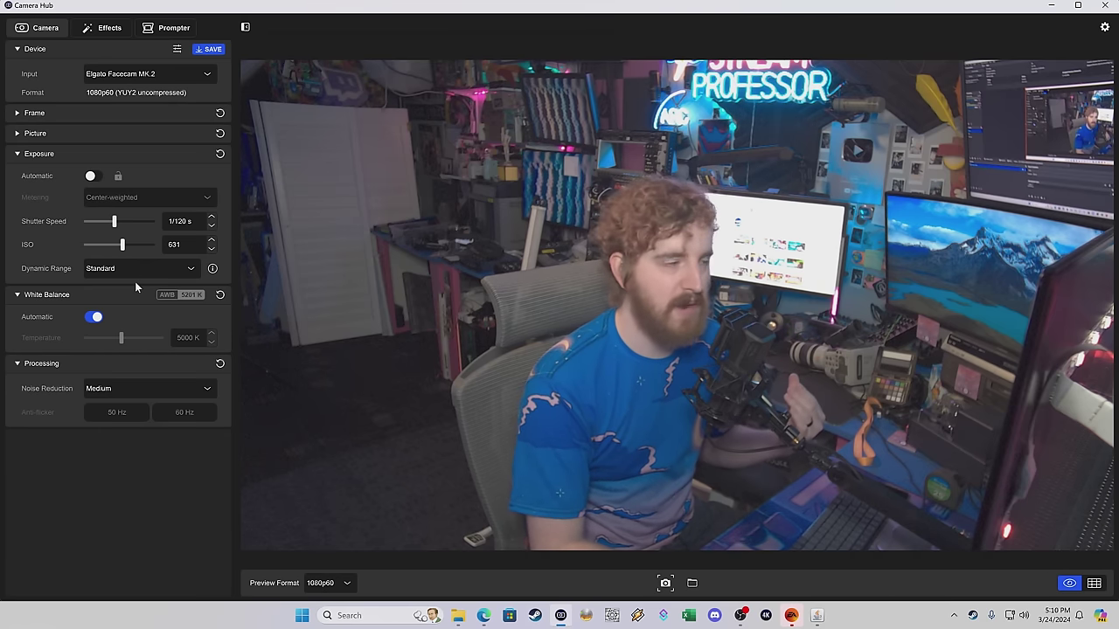
Set dynamic range to High, enable automatic exposure, then switch dynamic range back to Standard
left_click(133, 270)
left_click(124, 309)
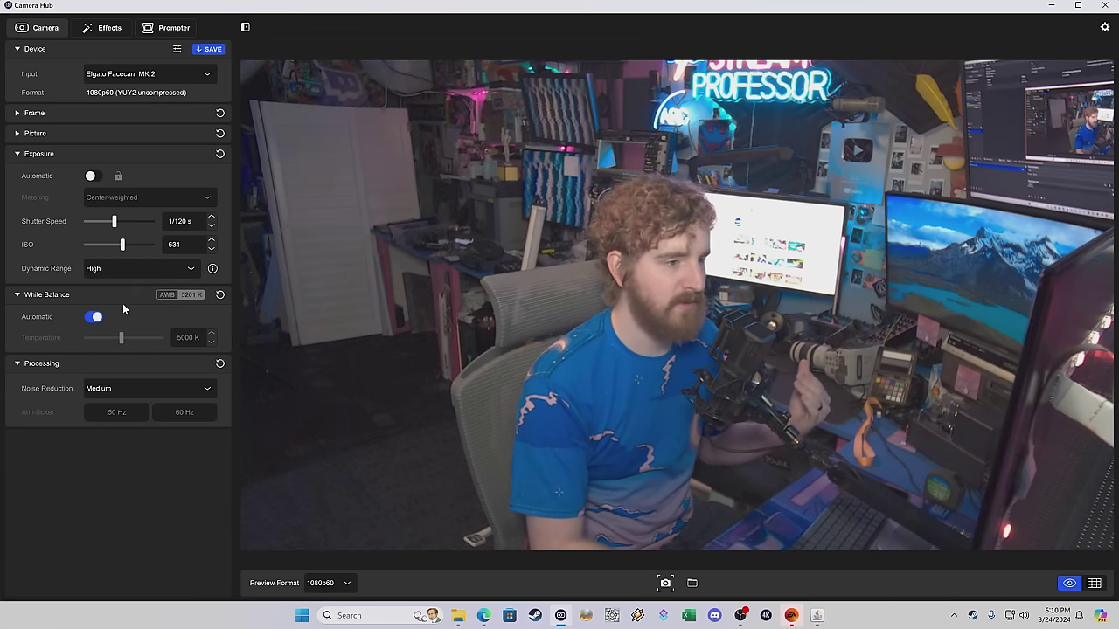
left_click(94, 176)
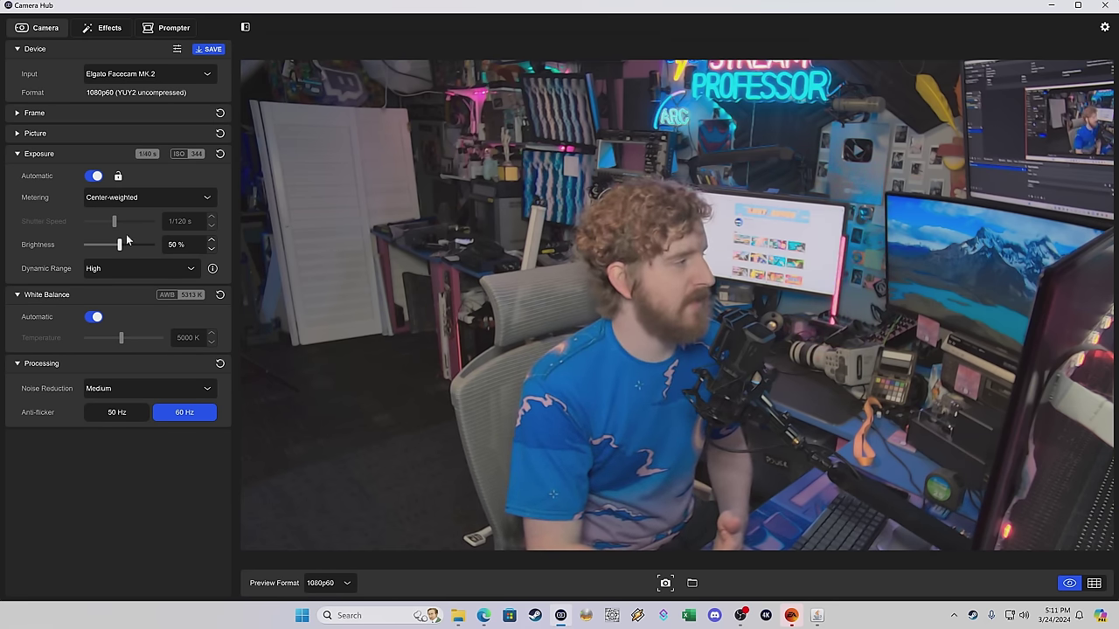
left_click(122, 269)
left_click(106, 291)
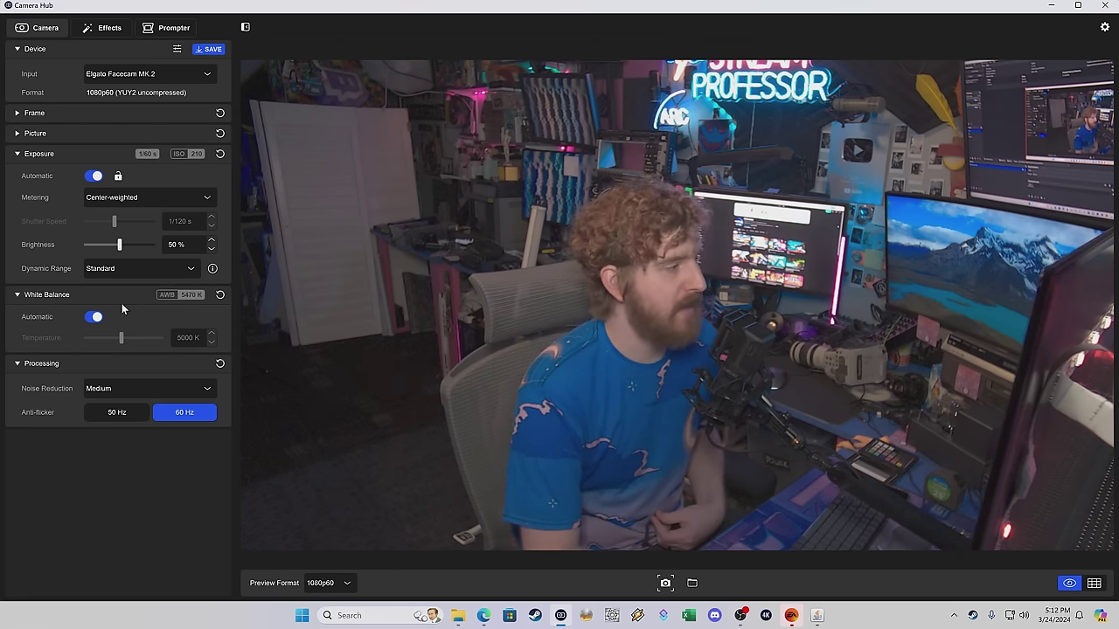
left_click(91, 320)
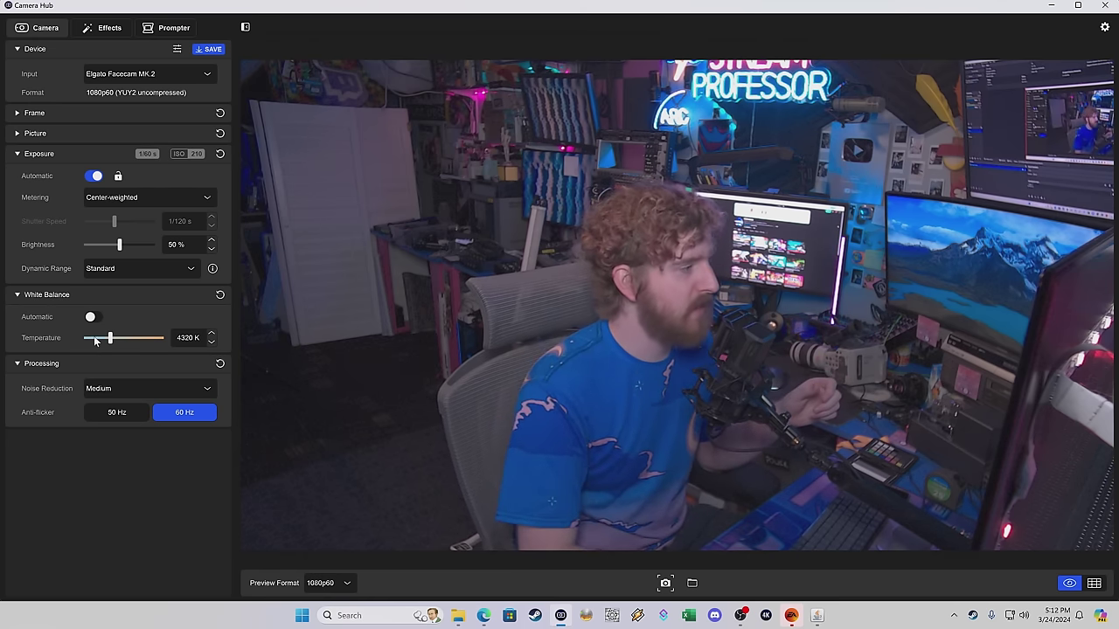
left_click(92, 318)
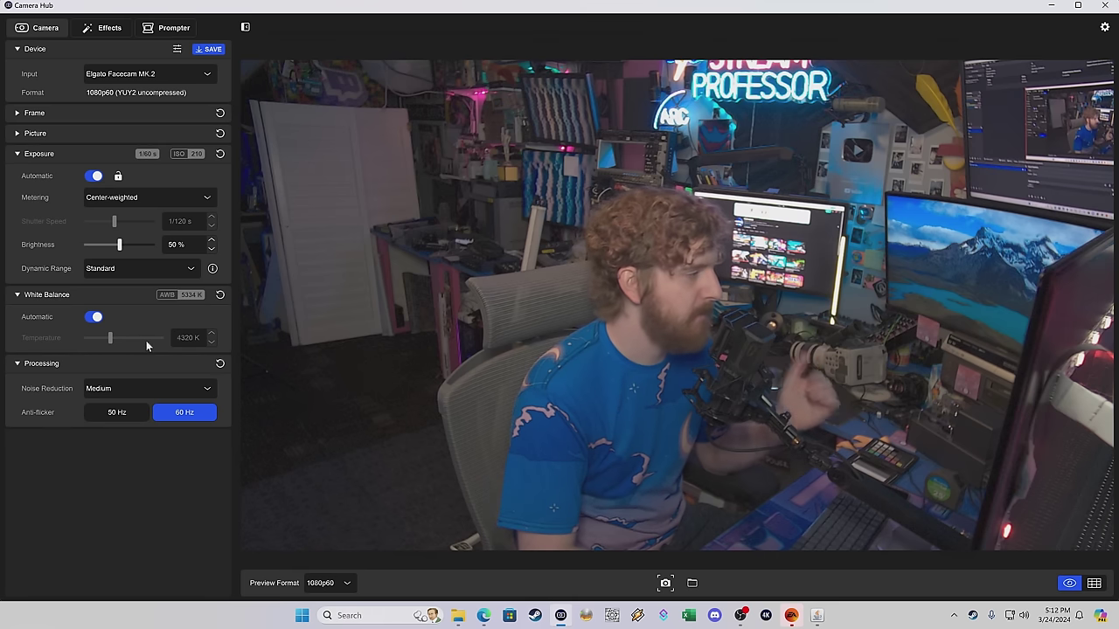
left_click(172, 388)
left_click(172, 388)
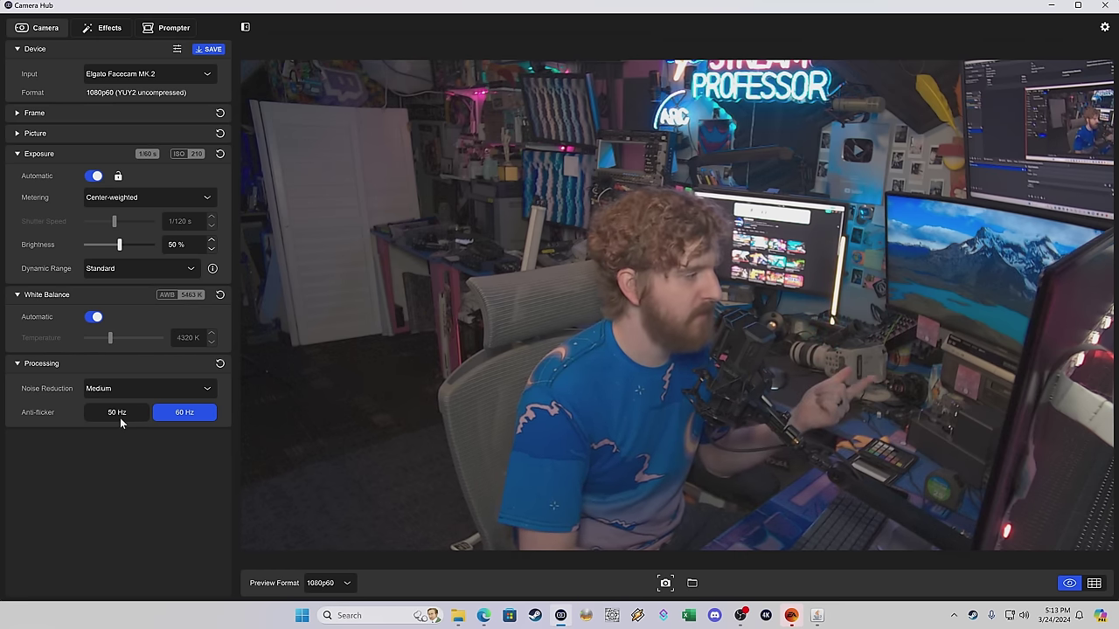
Change noise reduction from Medium to Off
left_click(136, 391)
left_click(137, 409)
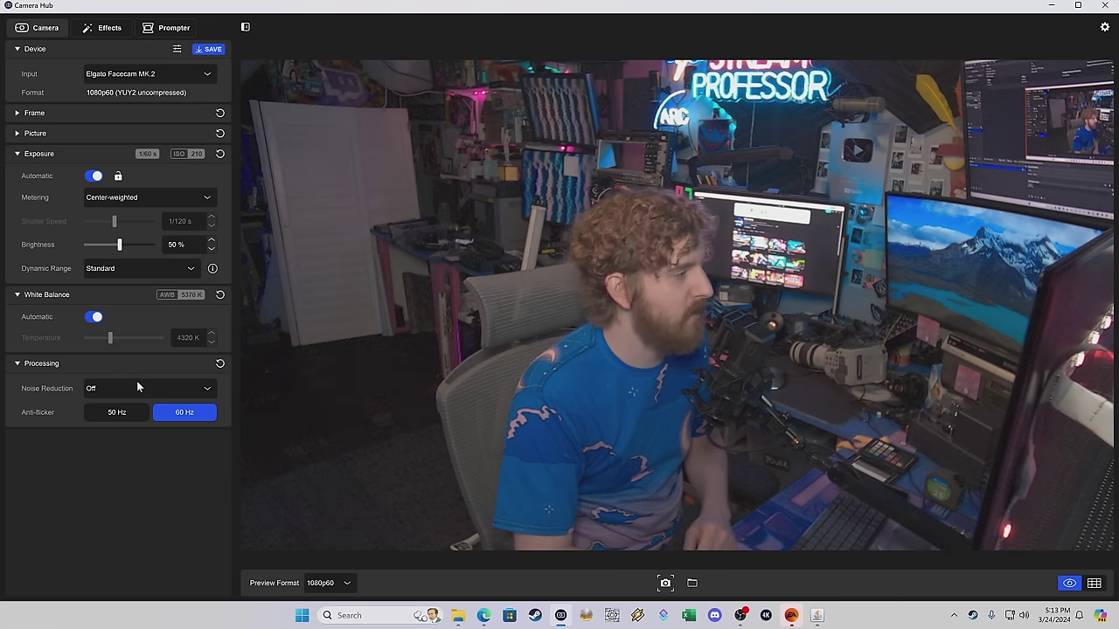
left_click(137, 384)
left_click(126, 426)
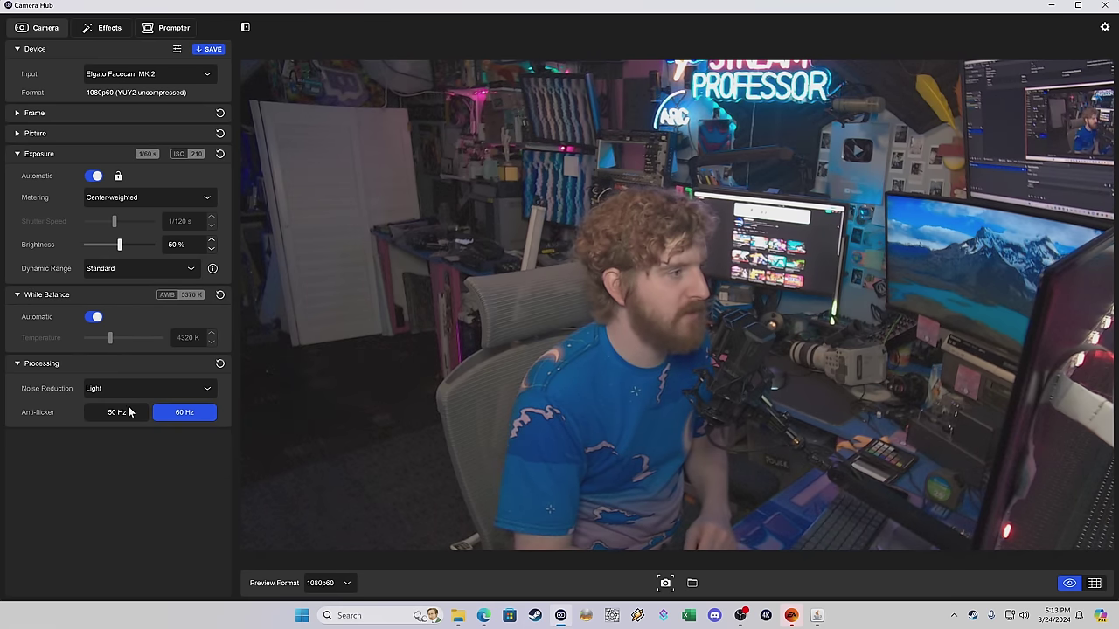
left_click(161, 390)
left_click(146, 448)
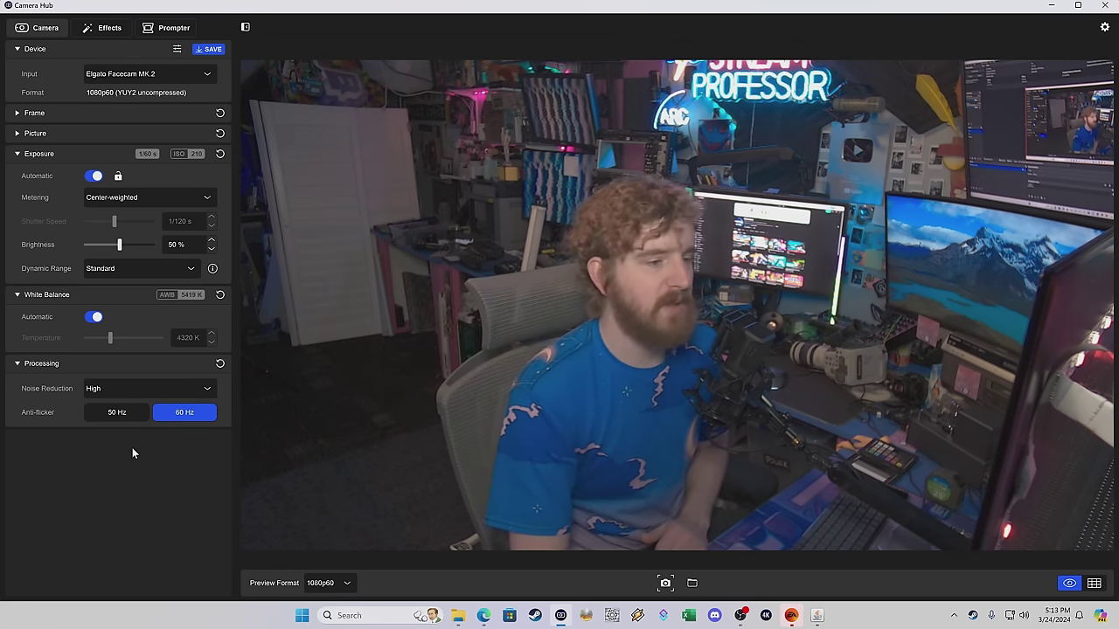
left_click(132, 388)
left_click(132, 401)
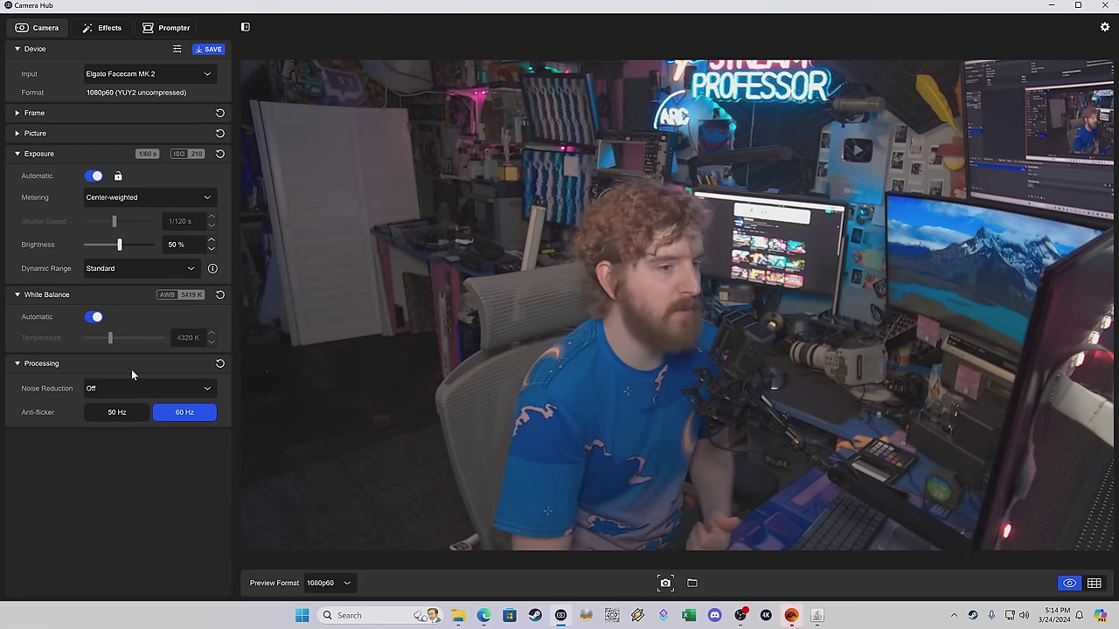
left_click(138, 271)
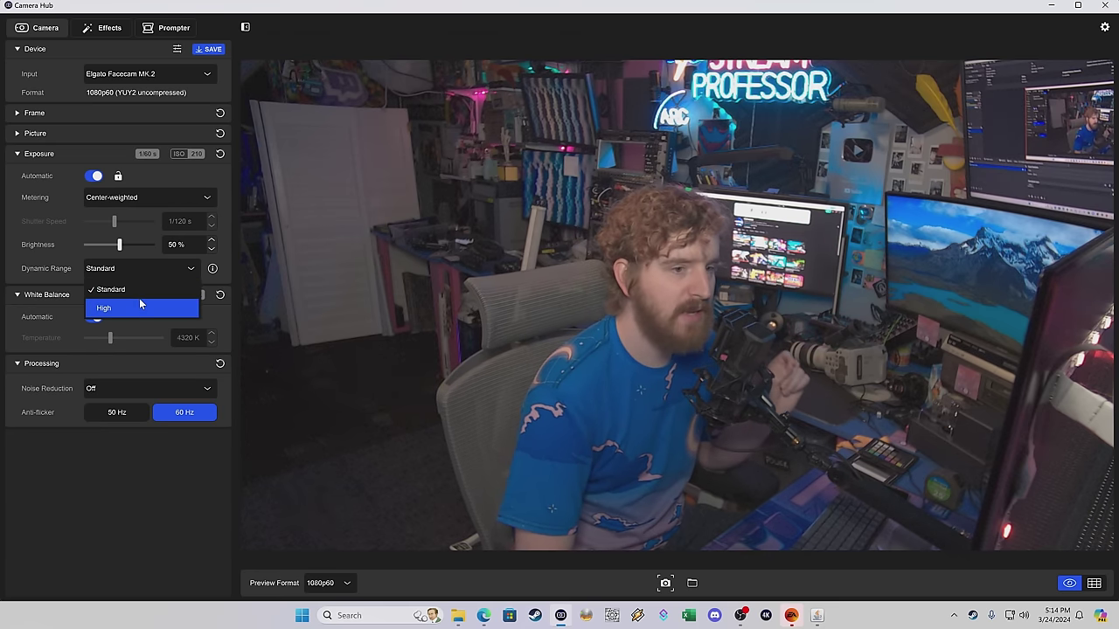
left_click(139, 306)
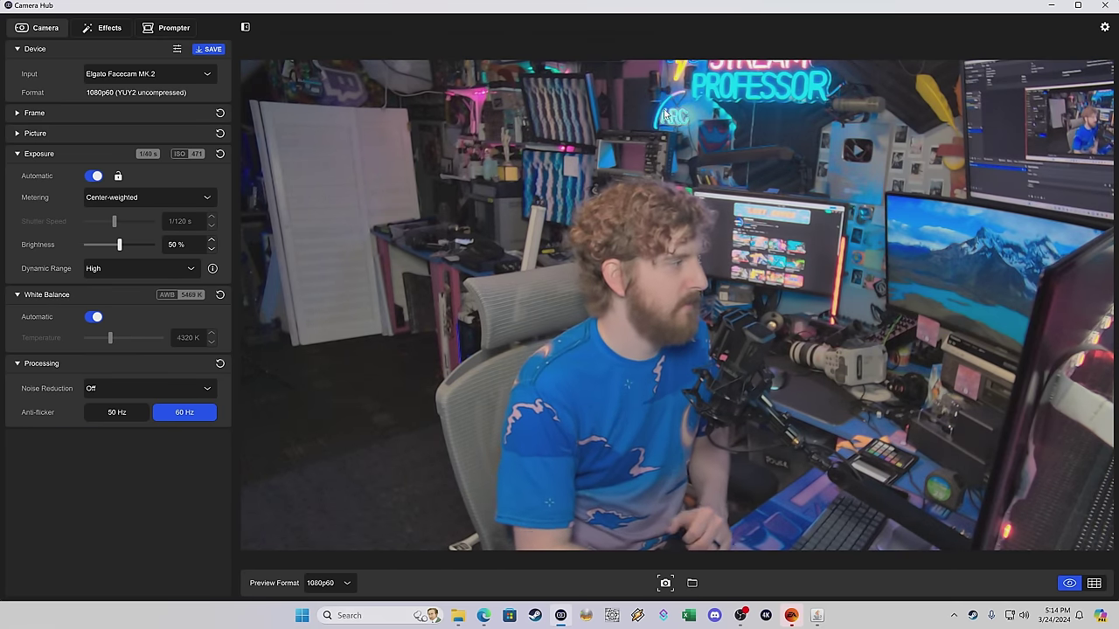
left_click(144, 265)
left_click(144, 282)
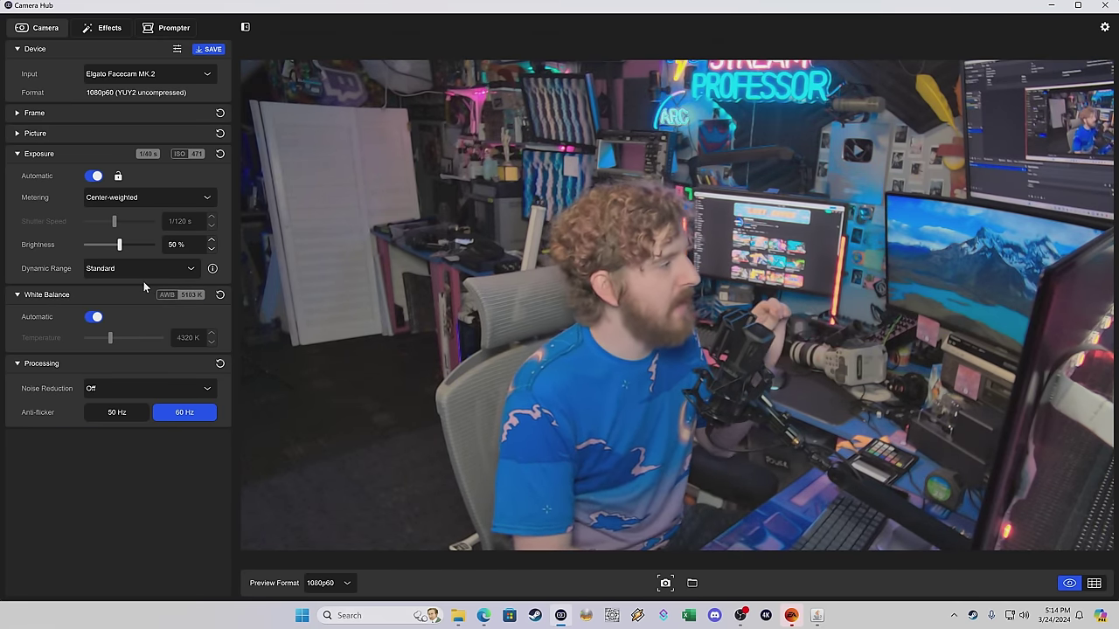
Switch to manual exposure at a 1/60 s shutter and expand the Picture settings
left_click(93, 176)
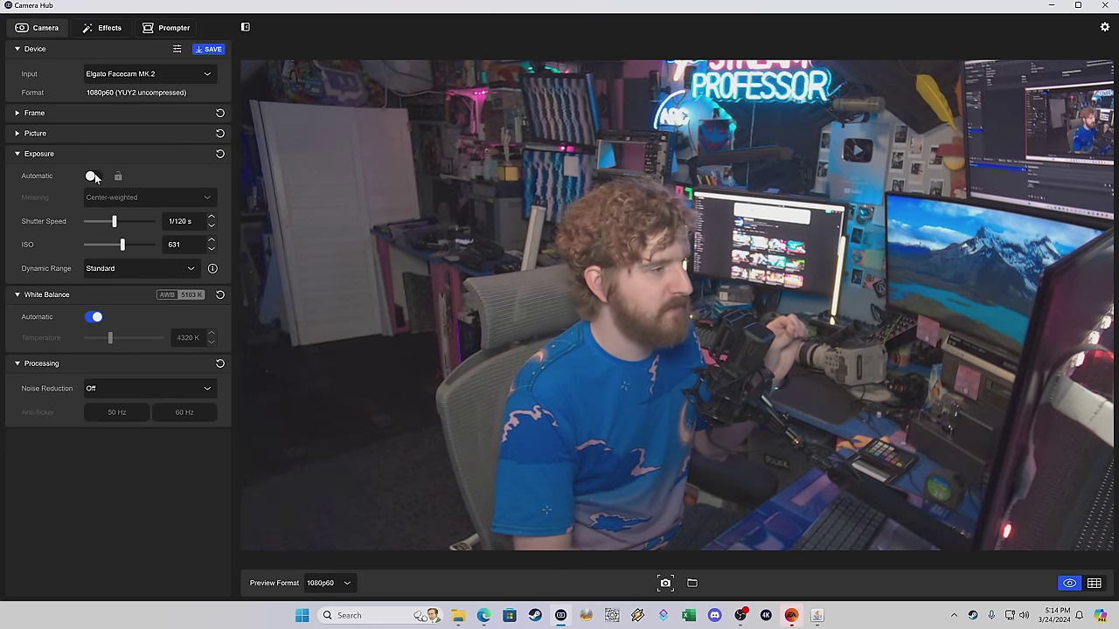
left_click_drag(114, 222, 108, 246)
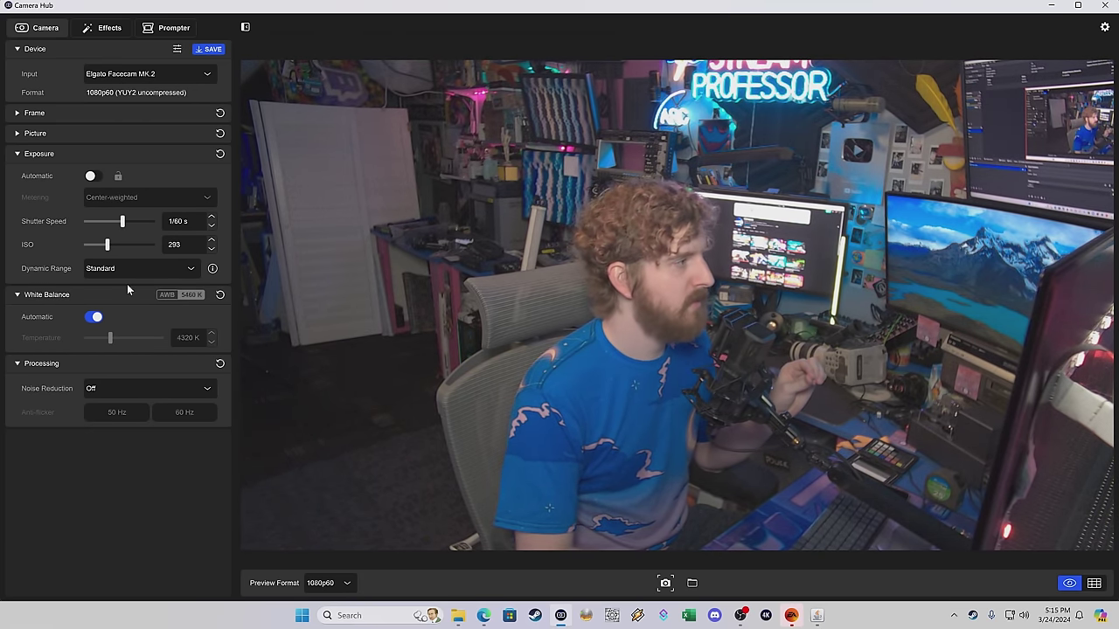
left_click(35, 134)
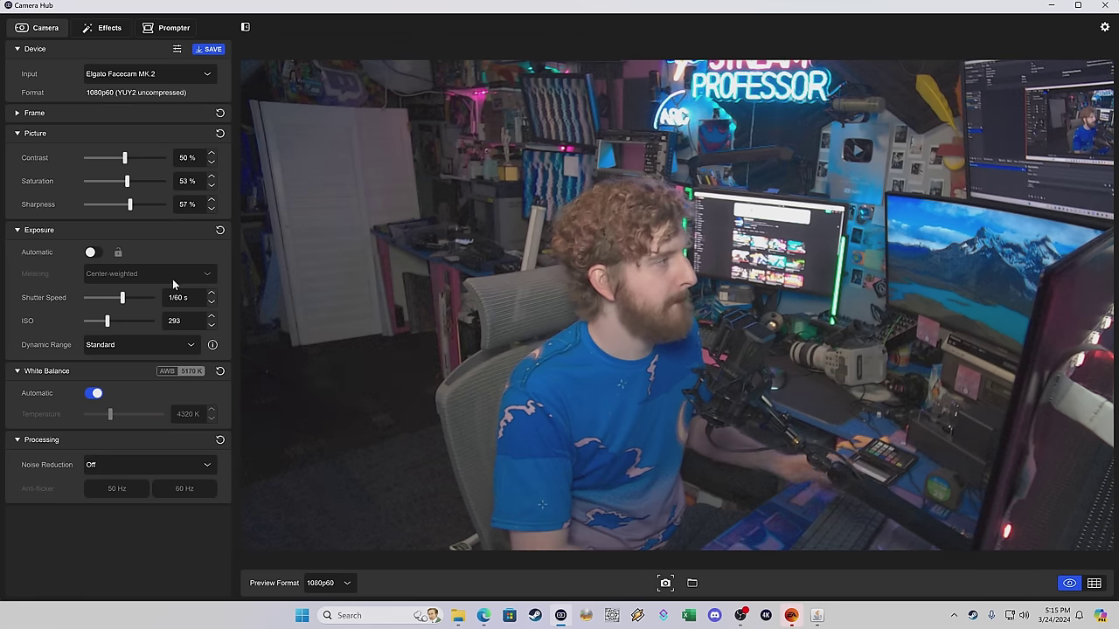
Set the Facecam's Zoom/FOV to 149%, then check and dismiss the NVIDIA AR SDK face-tracking notice
left_click(34, 113)
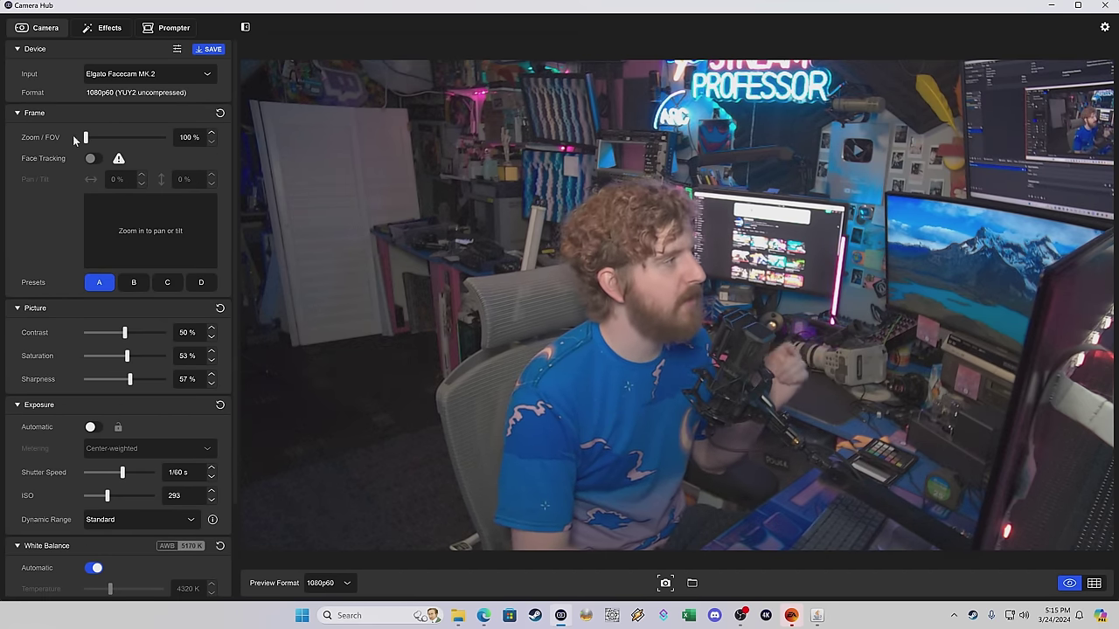
mouse_move(86, 138)
left_mouse_down()
mouse_move(147, 140)
mouse_move(100, 142)
left_mouse_up()
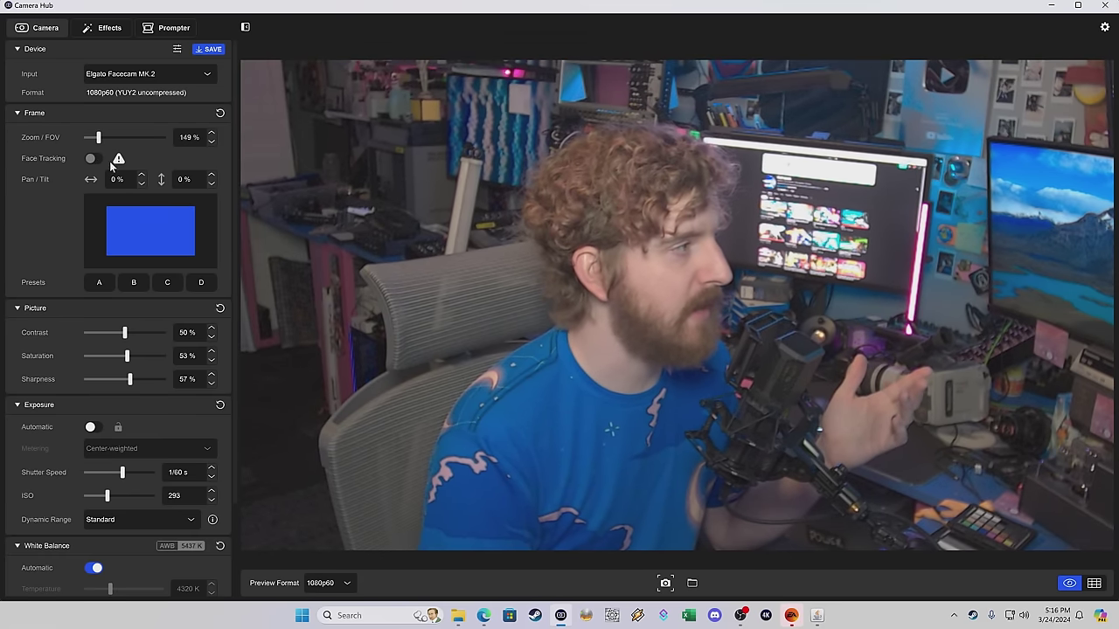
left_click(119, 159)
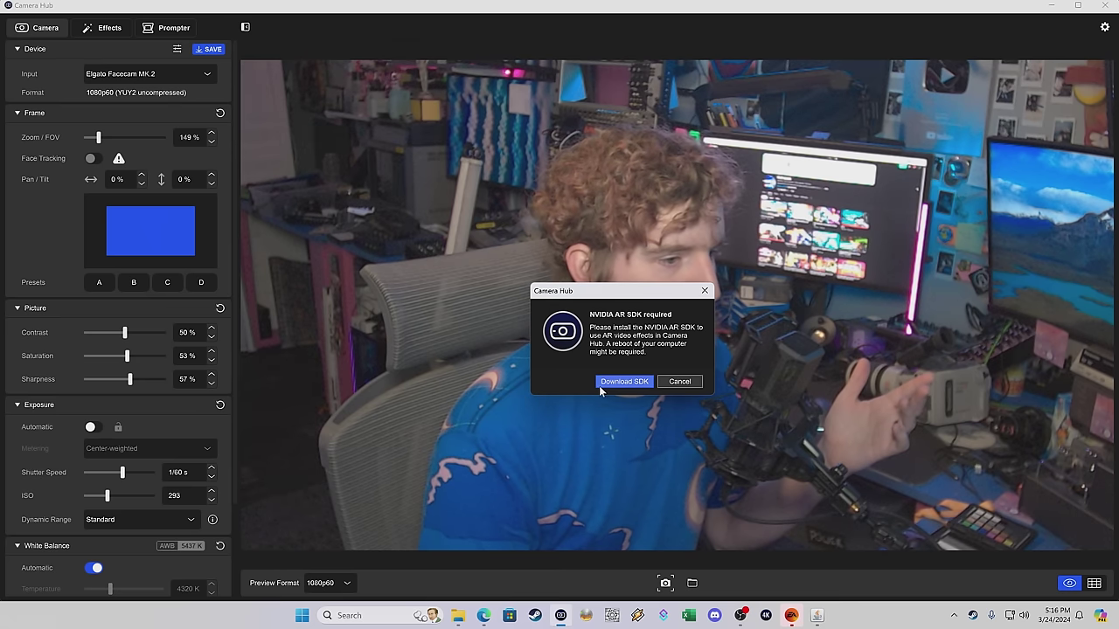
left_click(680, 382)
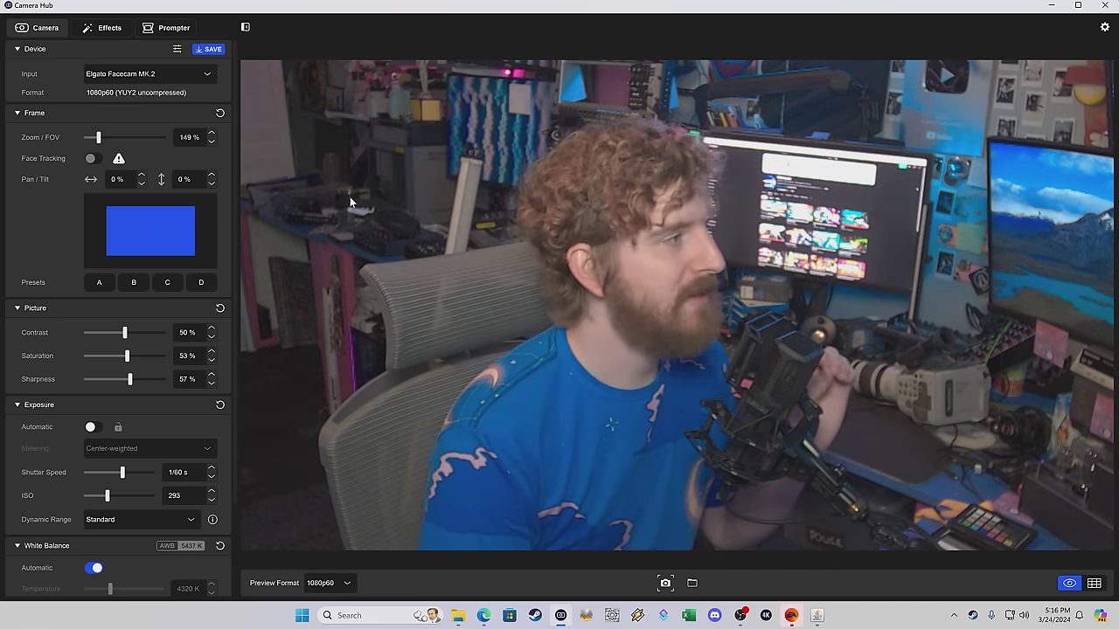
Return the Zoom/FOV slider from 149% to 100% for the full wide field of view
left_click_drag(97, 138, 80, 135)
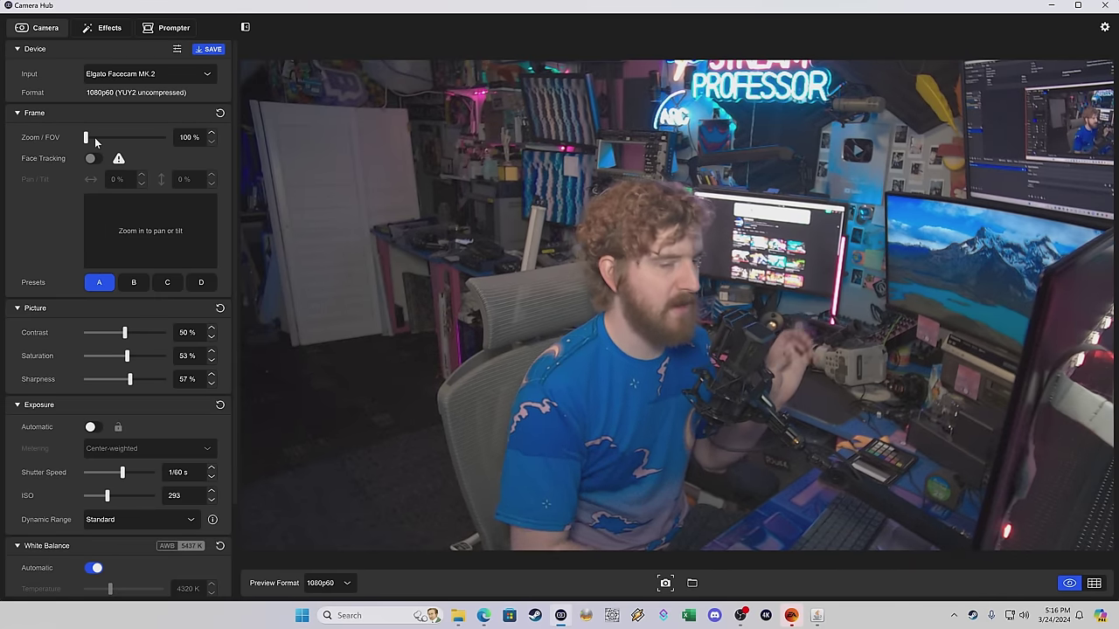